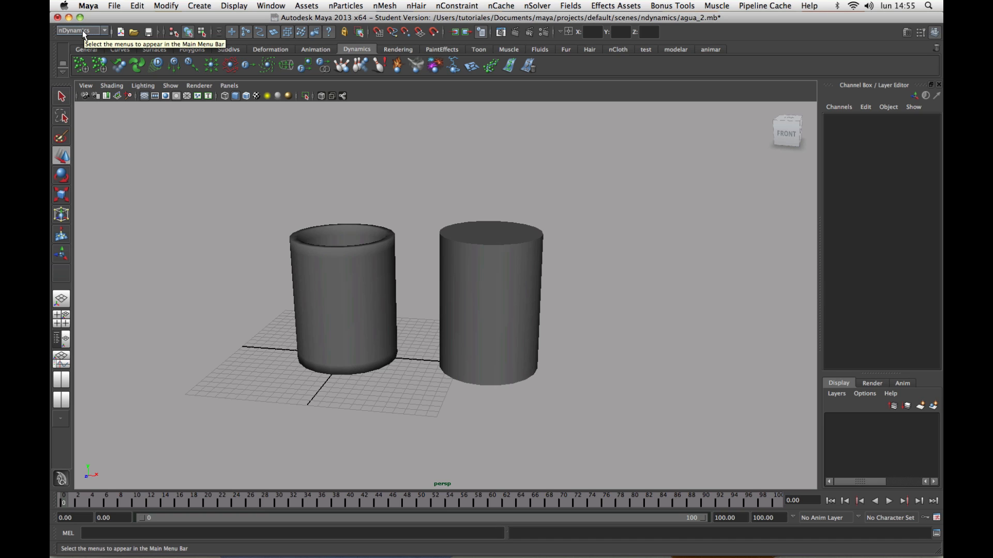
Switch the menu set to Dynamics and back to nDynamics.
{"action": "left_click", "coordinate": [82, 32]}
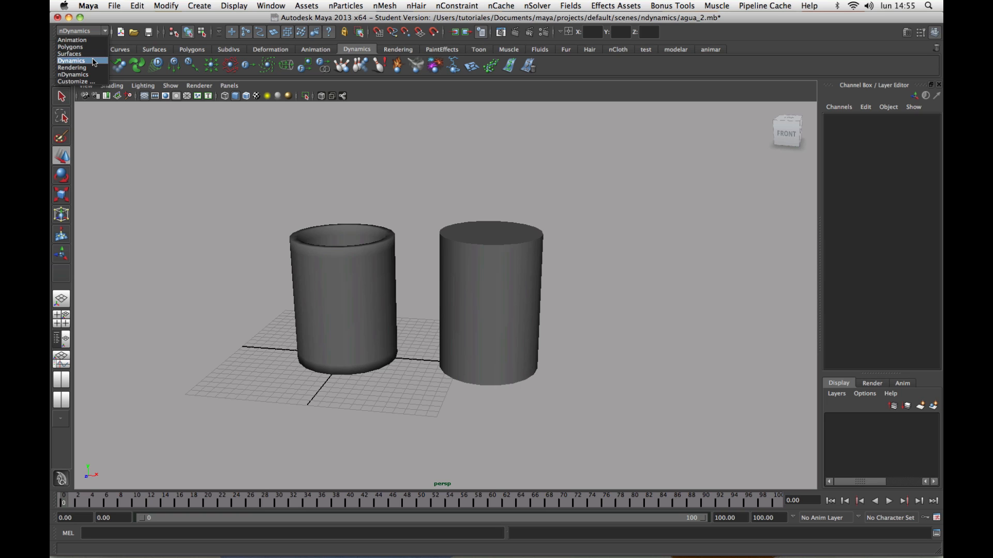
{"action": "left_click", "coordinate": [94, 61]}
{"action": "left_click", "coordinate": [82, 31]}
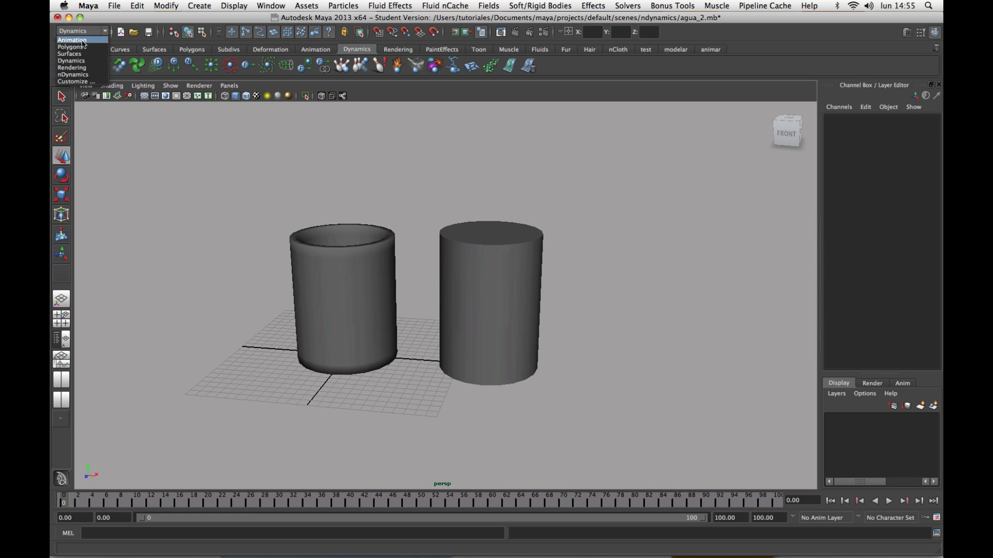
{"action": "left_click", "coordinate": [82, 74]}
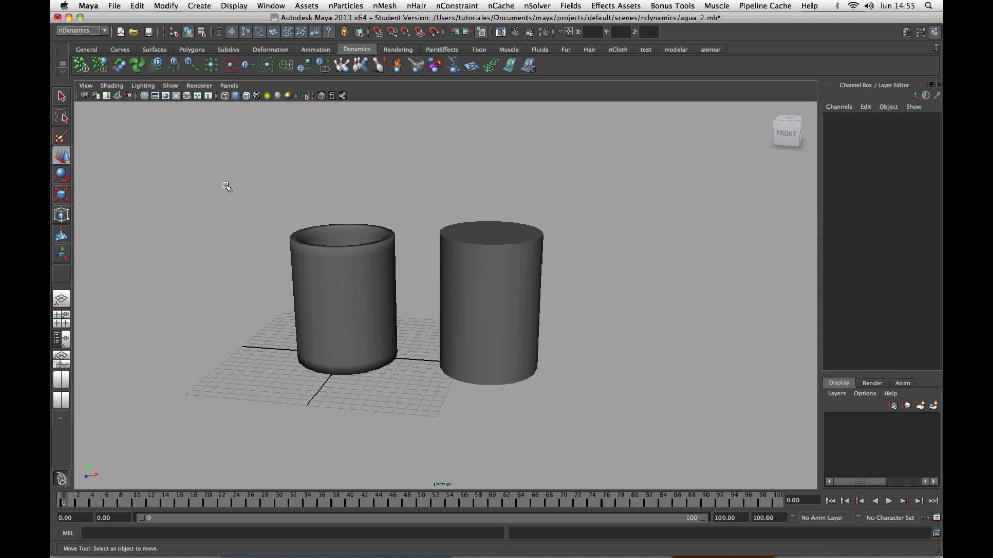
Examine the hollow glass and the solid cylinder in wireframe, and return to shaded display with the glass selected.
{"action": "left_click_drag", "start_coordinate": [300, 208], "coordinate": [334, 243], "text": "alt"}
{"action": "left_click", "coordinate": [339, 244]}
{"action": "left_click", "coordinate": [472, 267]}
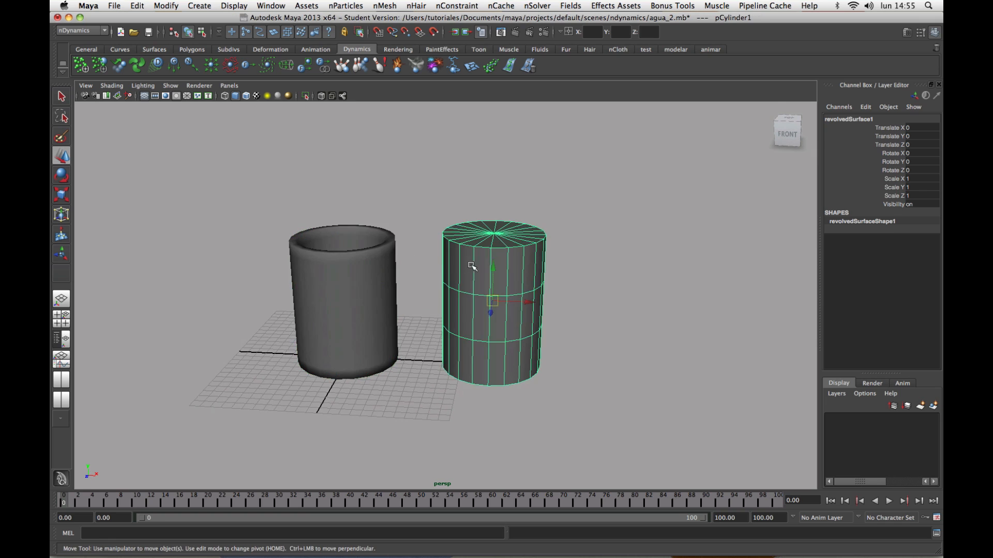
{"action": "left_click_drag", "start_coordinate": [446, 262], "coordinate": [435, 264], "text": "alt"}
{"action": "right_click_drag", "start_coordinate": [455, 284], "coordinate": [528, 308], "text": "alt"}
{"action": "middle_click_drag", "start_coordinate": [450, 287], "coordinate": [471, 304], "text": "alt"}
{"action": "key", "text": "4"}
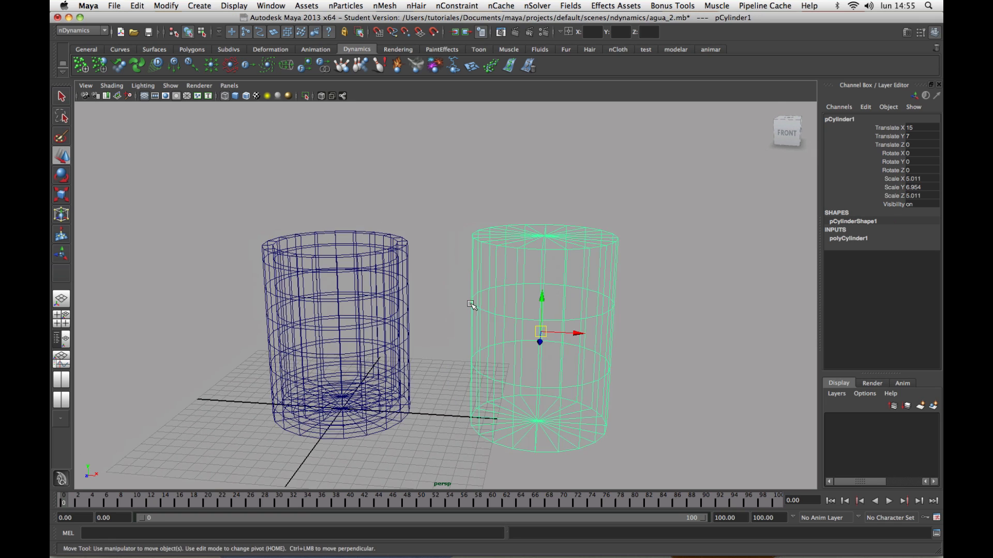
{"action": "mouse_move", "coordinate": [423, 274]}
{"action": "left_mouse_down", "text": "alt"}
{"action": "mouse_move", "coordinate": [421, 293]}
{"action": "mouse_move", "coordinate": [405, 265]}
{"action": "mouse_move", "coordinate": [420, 270]}
{"action": "left_mouse_up", "text": "alt"}
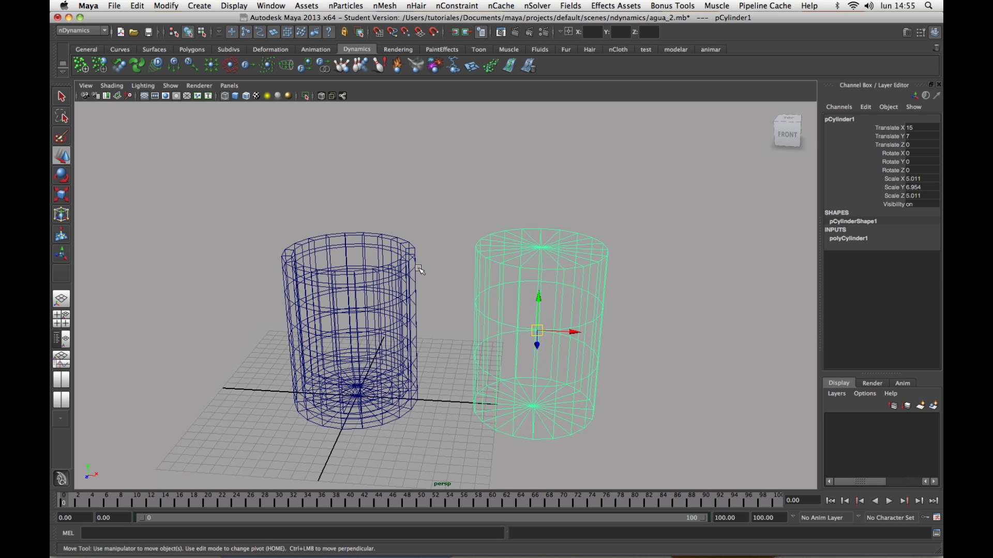
{"action": "left_click", "coordinate": [407, 265]}
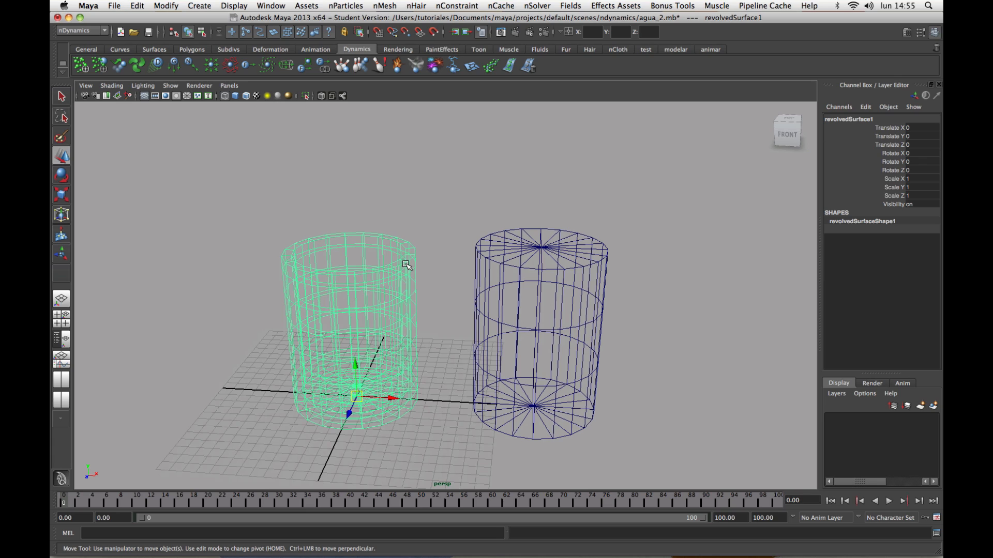
{"action": "mouse_move", "coordinate": [408, 272]}
{"action": "left_mouse_down", "text": "alt"}
{"action": "mouse_move", "coordinate": [398, 286]}
{"action": "mouse_move", "coordinate": [419, 277]}
{"action": "mouse_move", "coordinate": [366, 332]}
{"action": "mouse_move", "coordinate": [366, 277]}
{"action": "left_mouse_up", "text": "alt"}
{"action": "key", "text": "5"}
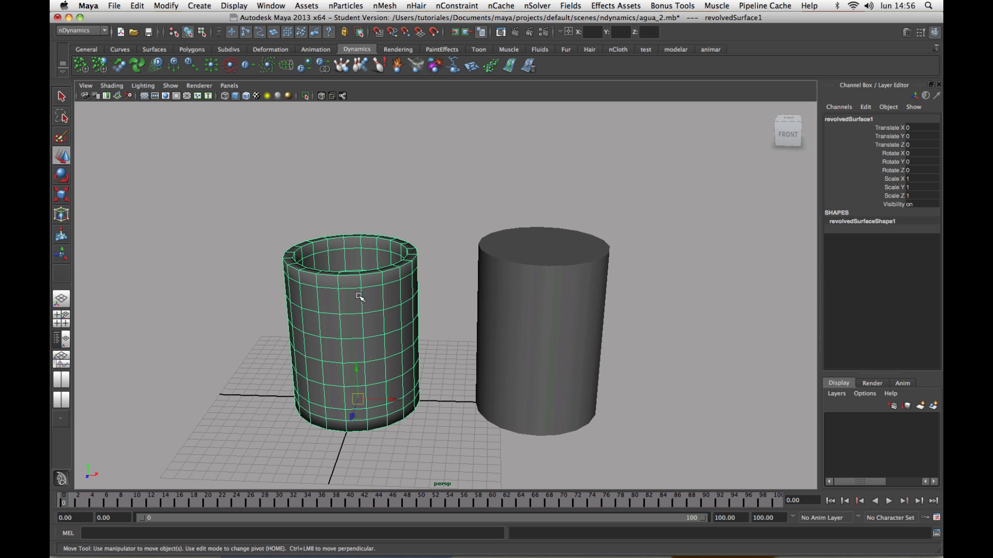
Open the nParticle Fill Object options for the selected glass and reset them to their defaults.
{"action": "left_click", "coordinate": [346, 5]}
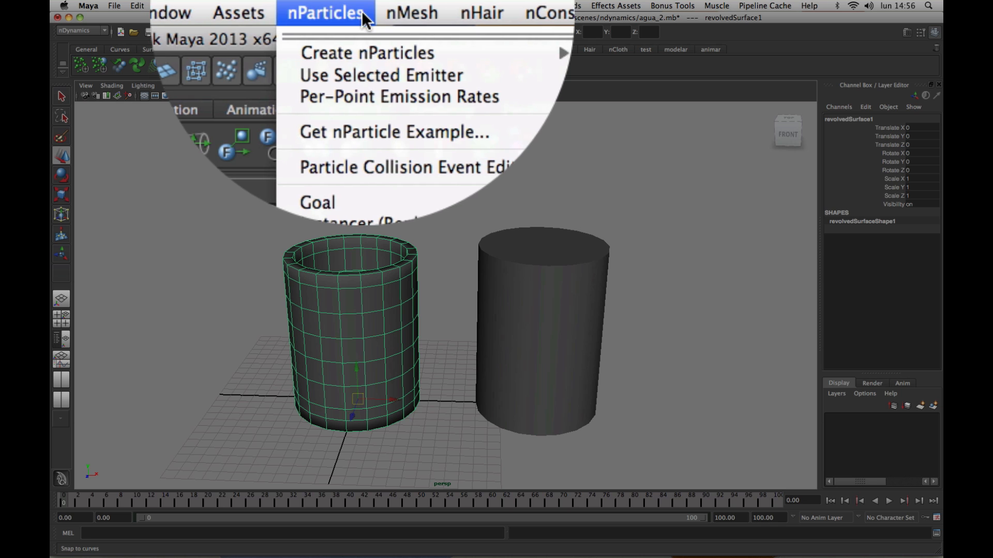
{"action": "mouse_move", "coordinate": [414, 58]}
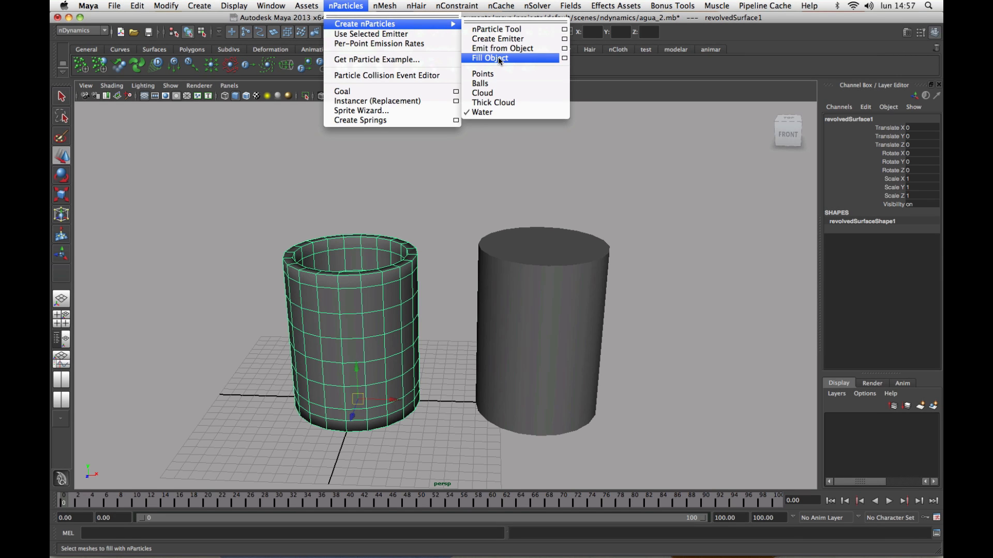
{"action": "left_click", "coordinate": [564, 59]}
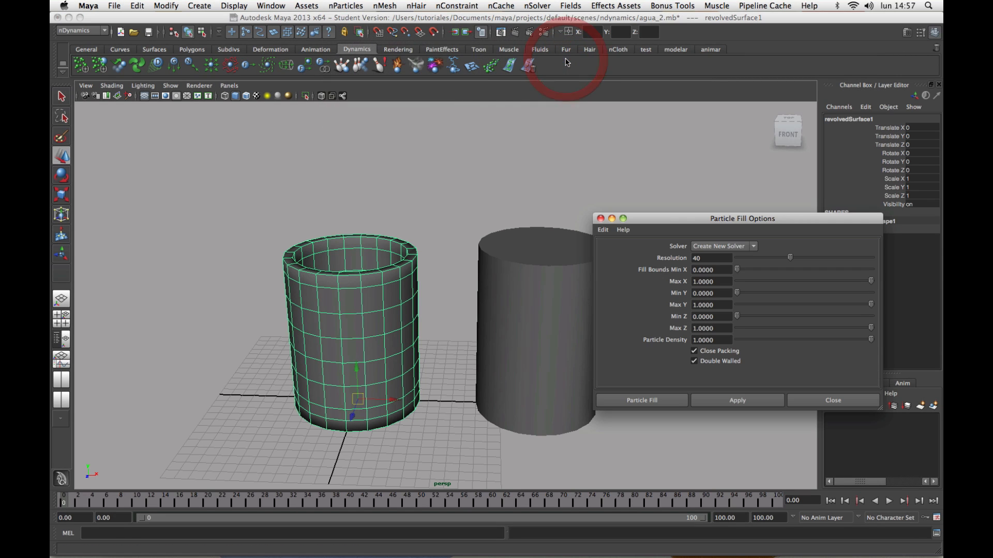
{"action": "left_click_drag", "start_coordinate": [672, 220], "coordinate": [524, 120]}
{"action": "left_click", "coordinate": [458, 109]}
{"action": "left_click", "coordinate": [461, 127]}
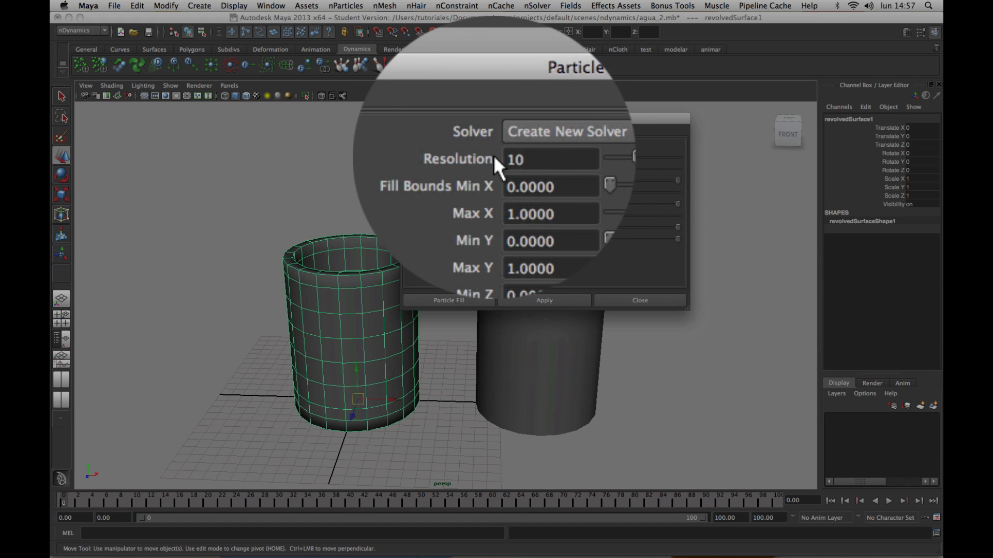
Set the particle fill resolution to 15 and enable Double Walled.
{"action": "left_click", "coordinate": [509, 158]}
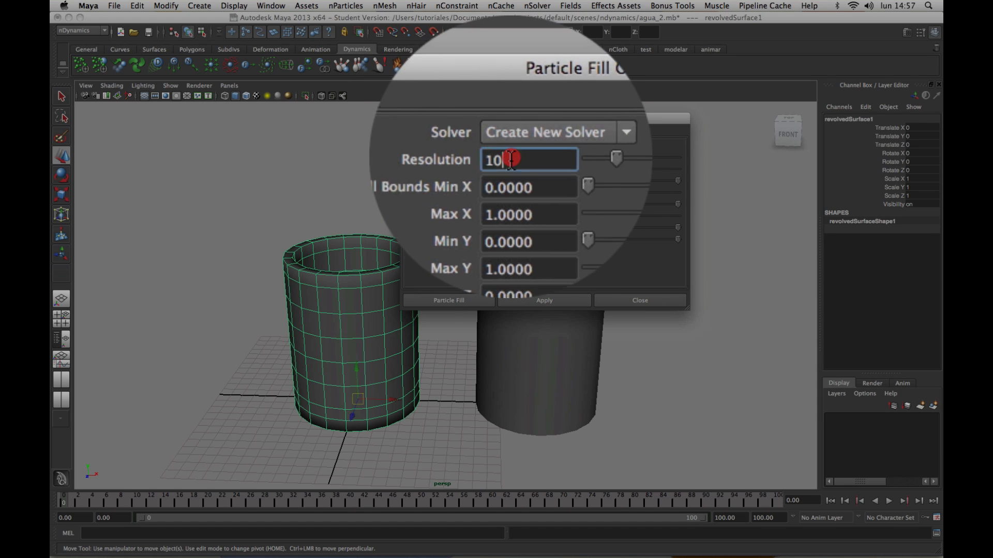
{"action": "double_click", "coordinate": [491, 159]}
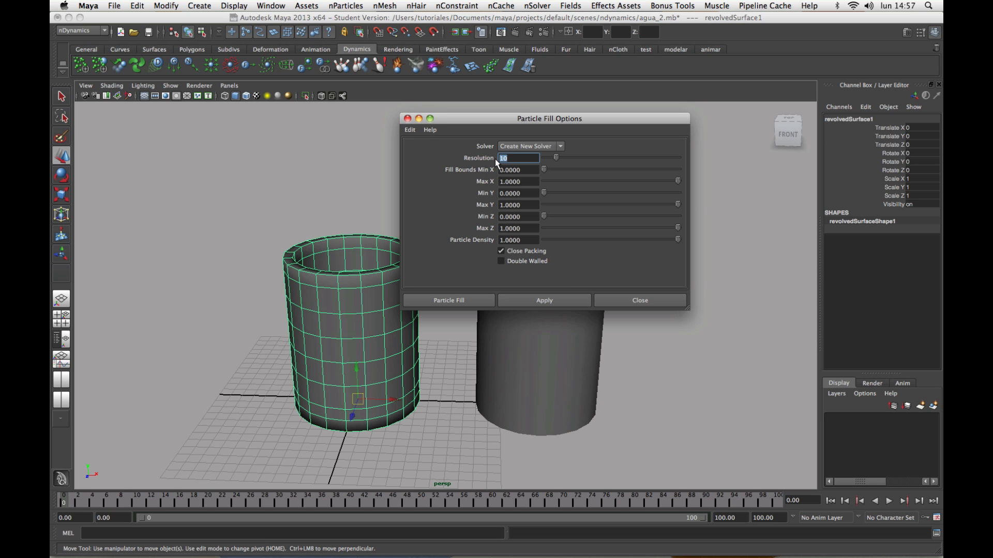
{"action": "type", "text": "1"}
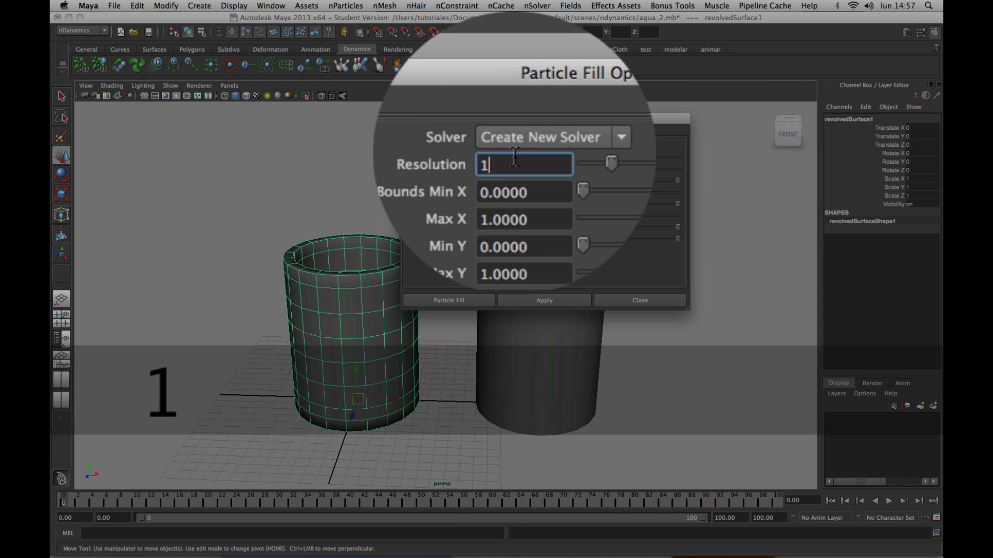
{"action": "type", "text": "5"}
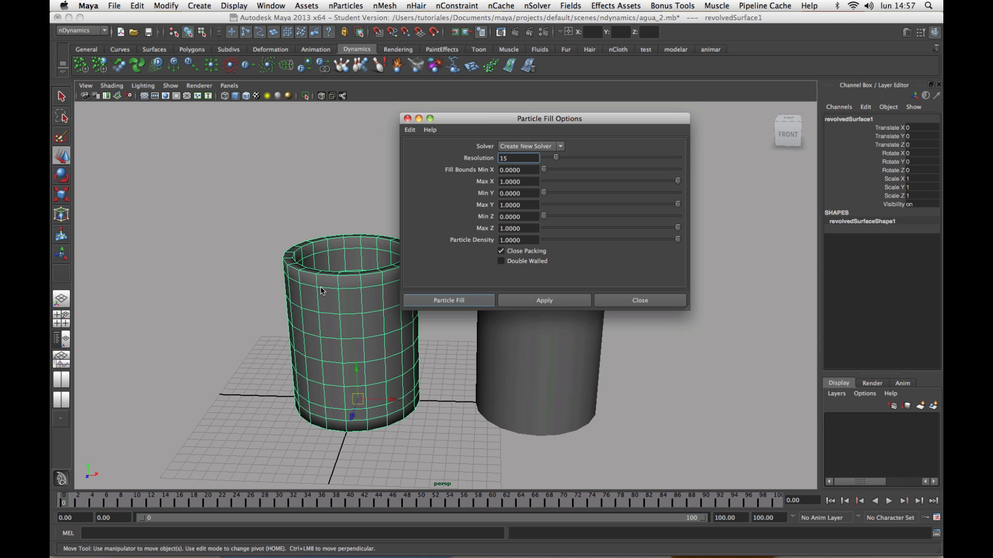
{"action": "left_click", "coordinate": [501, 261]}
{"action": "left_click_drag", "start_coordinate": [533, 120], "coordinate": [662, 125]}
Delete the solid cylinder beside the glass.
{"action": "scroll", "coordinate": [425, 359], "scroll_direction": "down", "scroll_amount": 5}
{"action": "right_click_drag", "start_coordinate": [461, 355], "coordinate": [526, 390], "text": "alt"}
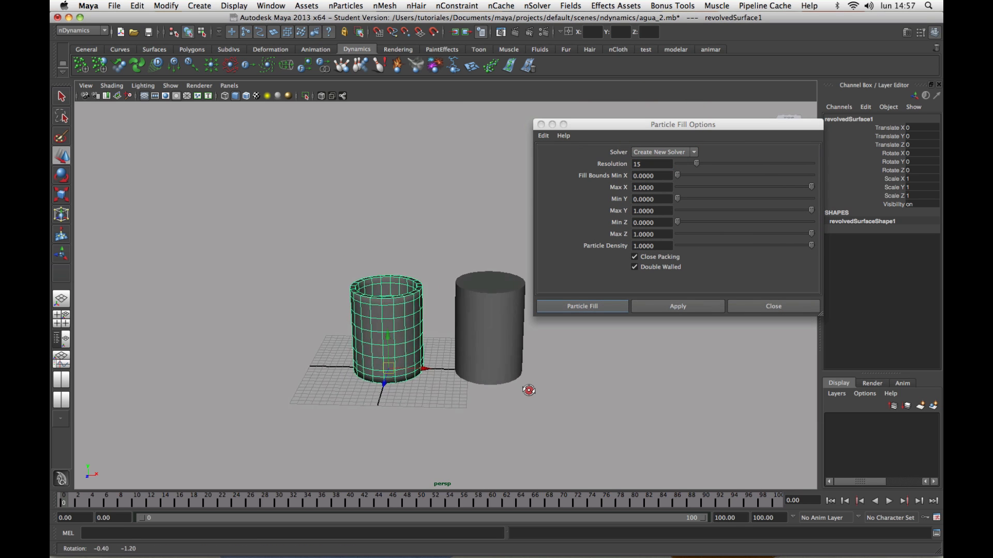
{"action": "left_click_drag", "start_coordinate": [527, 390], "coordinate": [524, 384], "text": "alt"}
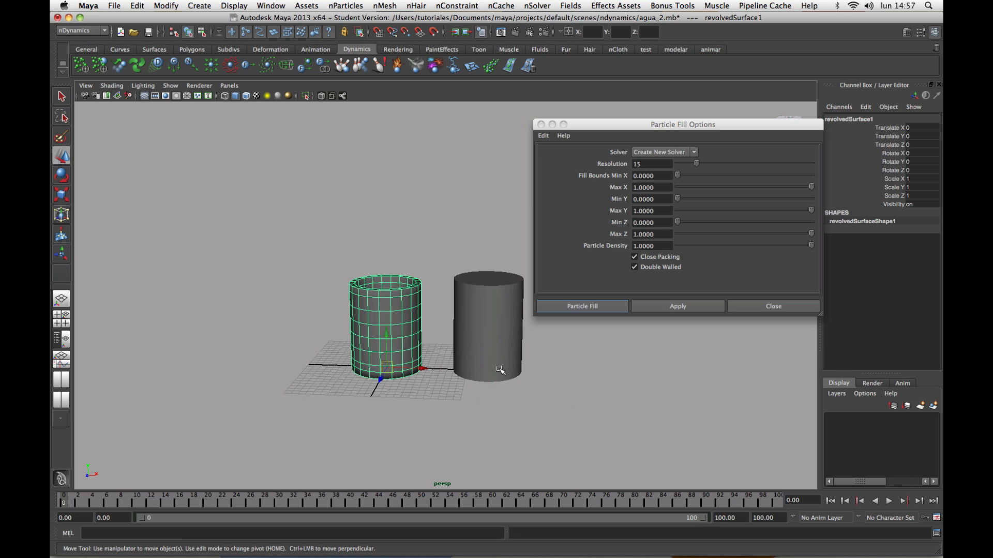
{"action": "left_click", "coordinate": [501, 370]}
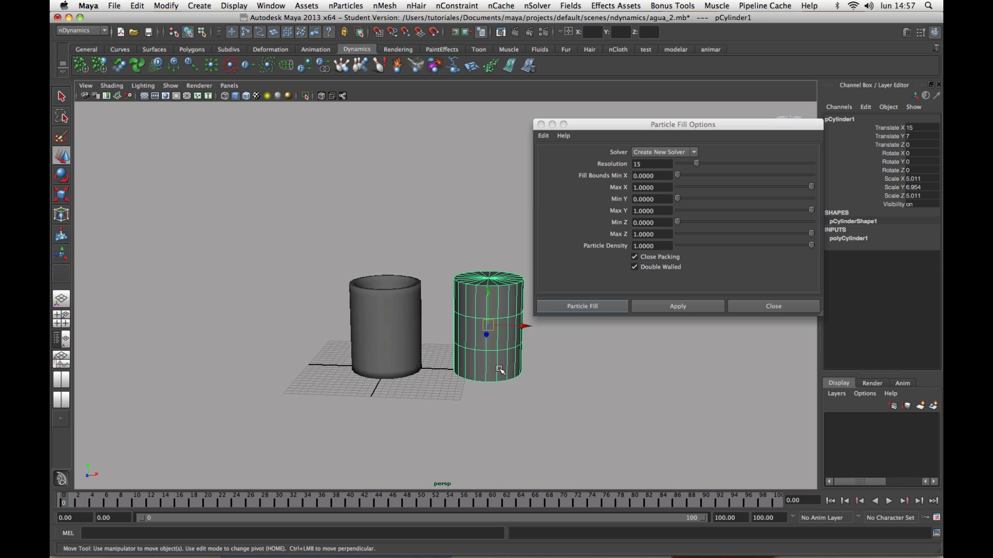
{"action": "key", "text": "Delete"}
Scale the hollow glass to 5 in X, Y and Z.
{"action": "left_click", "coordinate": [392, 337]}
{"action": "mouse_move", "coordinate": [436, 344]}
{"action": "left_mouse_down", "text": "alt"}
{"action": "mouse_move", "coordinate": [451, 366]}
{"action": "mouse_move", "coordinate": [432, 337]}
{"action": "mouse_move", "coordinate": [436, 351]}
{"action": "left_mouse_up", "text": "alt"}
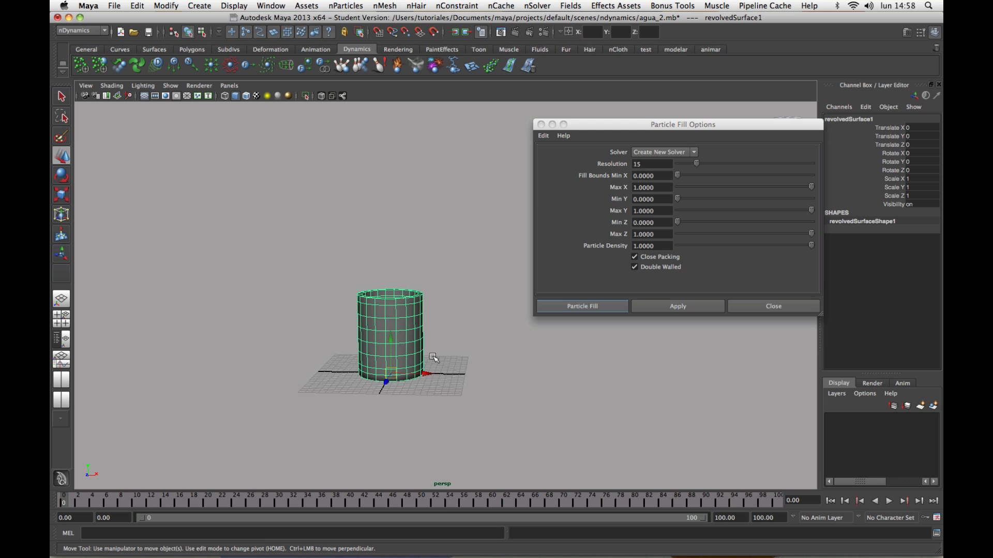
{"action": "scroll", "coordinate": [435, 356], "scroll_direction": "down", "scroll_amount": 3}
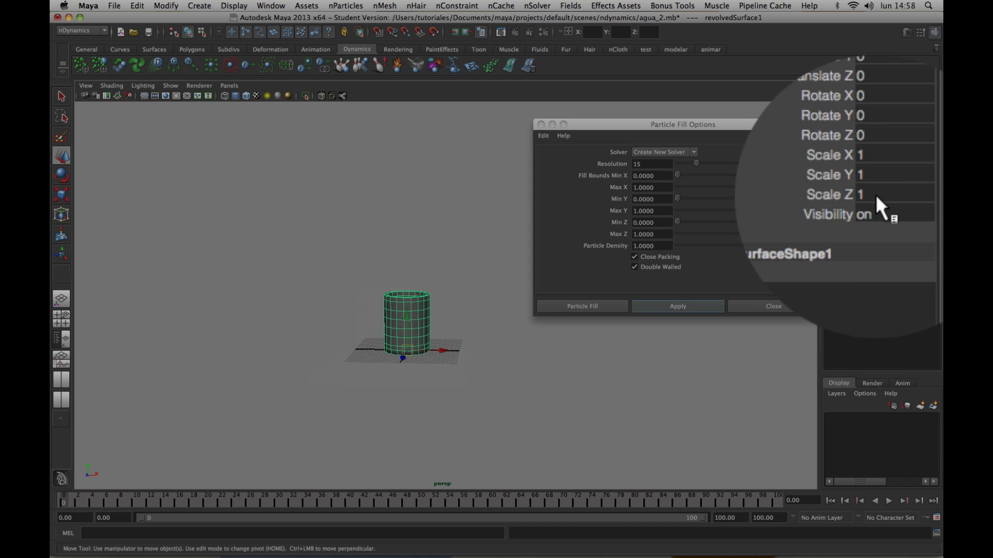
{"action": "left_click_drag", "start_coordinate": [898, 196], "coordinate": [898, 180]}
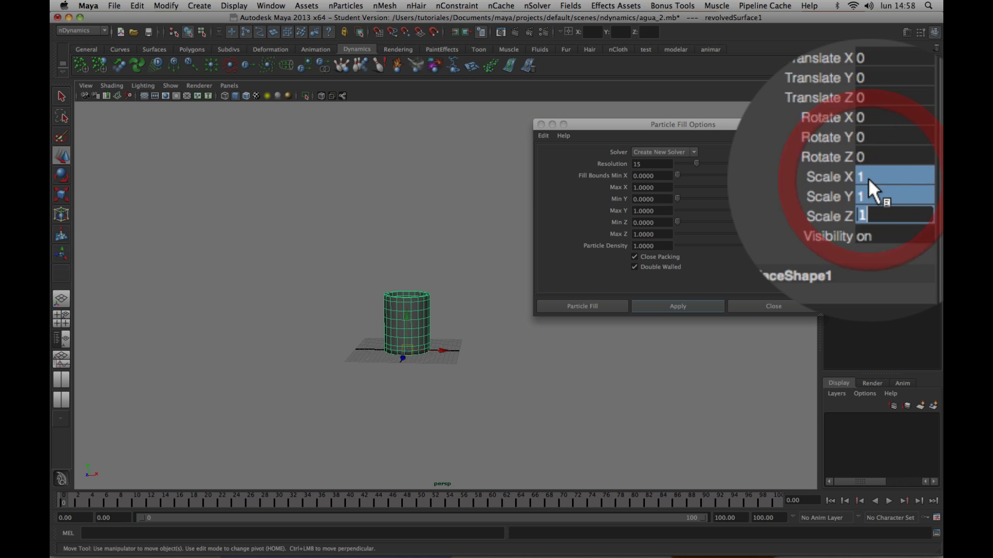
{"action": "type", "text": "5"}
{"action": "key", "text": "Return"}
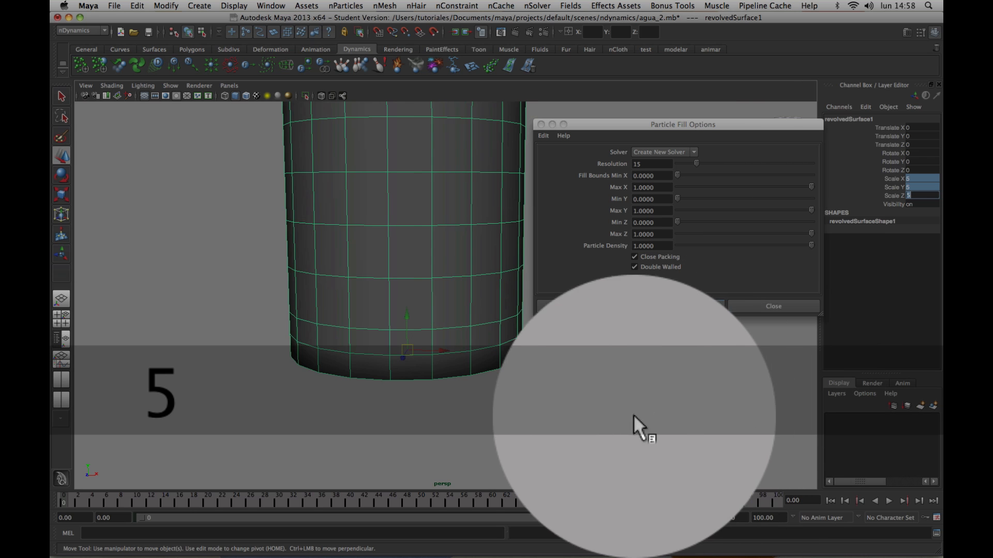
Fill the enlarged glass with nParticles using the current fill options and close the options window.
{"action": "right_click_drag", "start_coordinate": [633, 416], "coordinate": [601, 436], "text": "alt"}
{"action": "left_click_drag", "start_coordinate": [600, 436], "coordinate": [602, 410], "text": "alt"}
{"action": "right_click_drag", "start_coordinate": [601, 411], "coordinate": [686, 452], "text": "alt"}
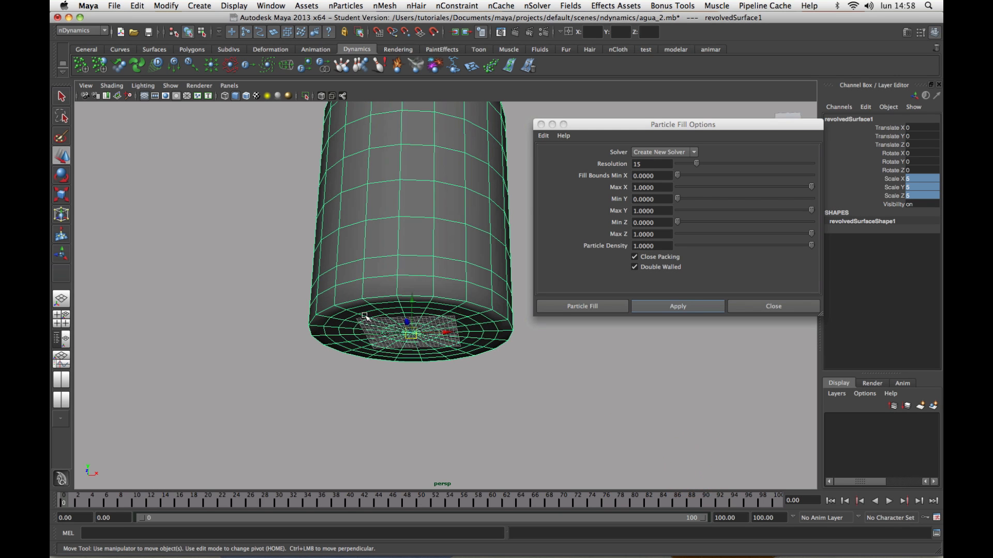
{"action": "left_click_drag", "start_coordinate": [476, 391], "coordinate": [461, 408], "text": "alt"}
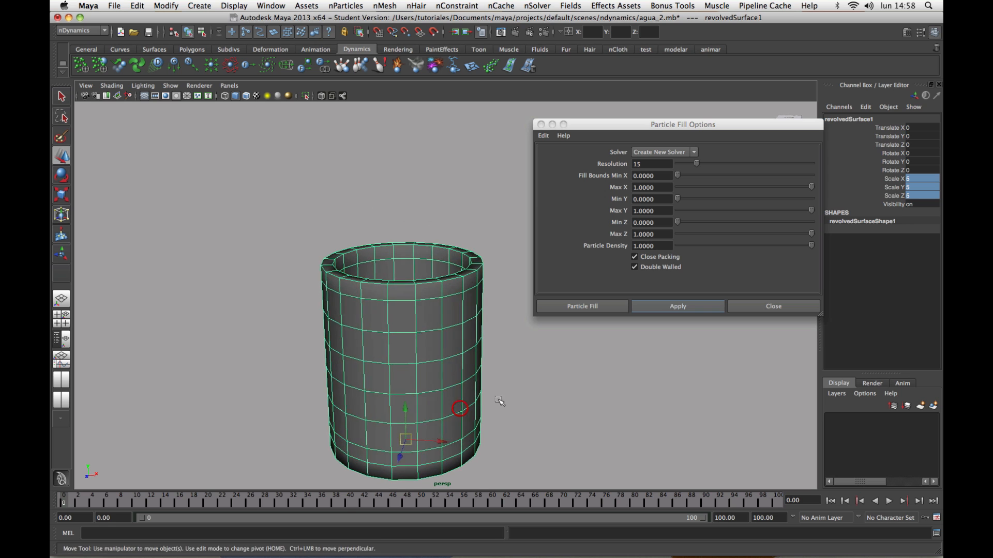
{"action": "left_click", "coordinate": [498, 401]}
{"action": "left_click_drag", "start_coordinate": [479, 343], "coordinate": [481, 365], "text": "alt"}
{"action": "left_click", "coordinate": [454, 304]}
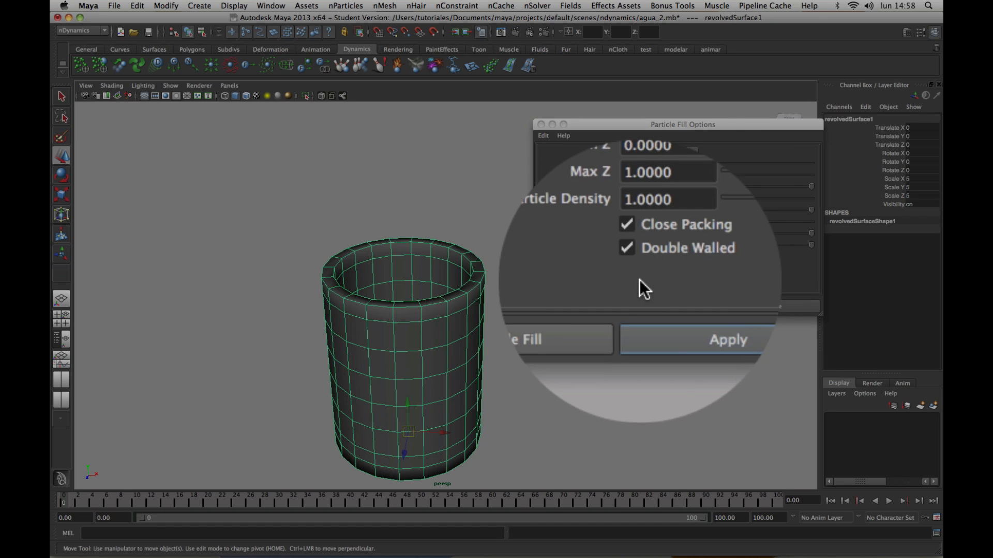
{"action": "left_click", "coordinate": [675, 306]}
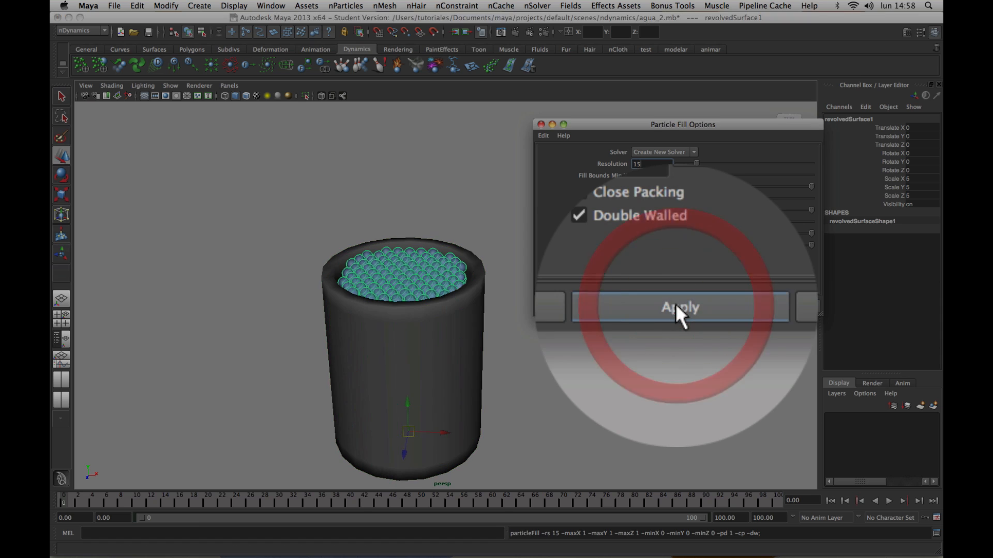
{"action": "left_click", "coordinate": [753, 309]}
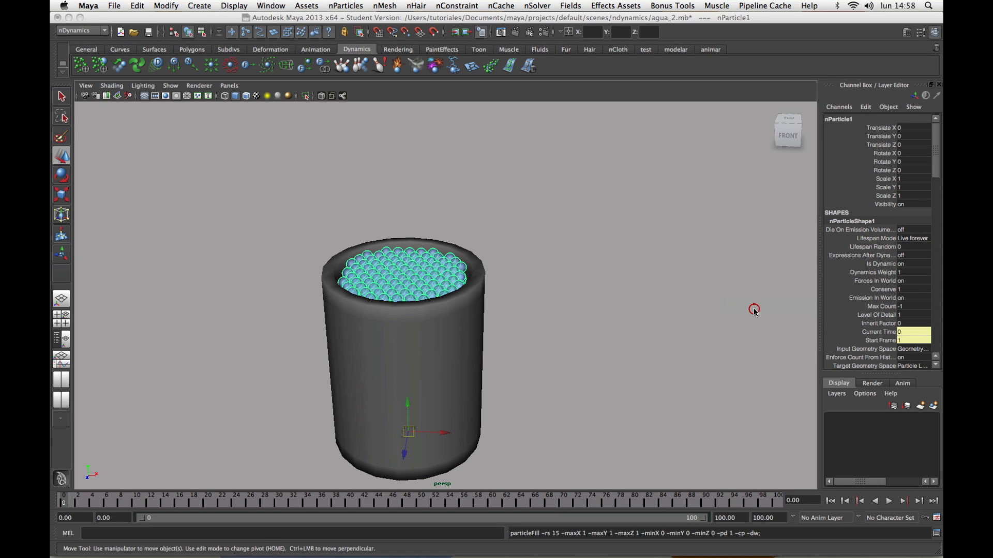
Create a display layer containing the glass and set the layer to template display.
{"action": "left_click_drag", "start_coordinate": [647, 332], "coordinate": [650, 301], "text": "alt"}
{"action": "left_click", "coordinate": [508, 248]}
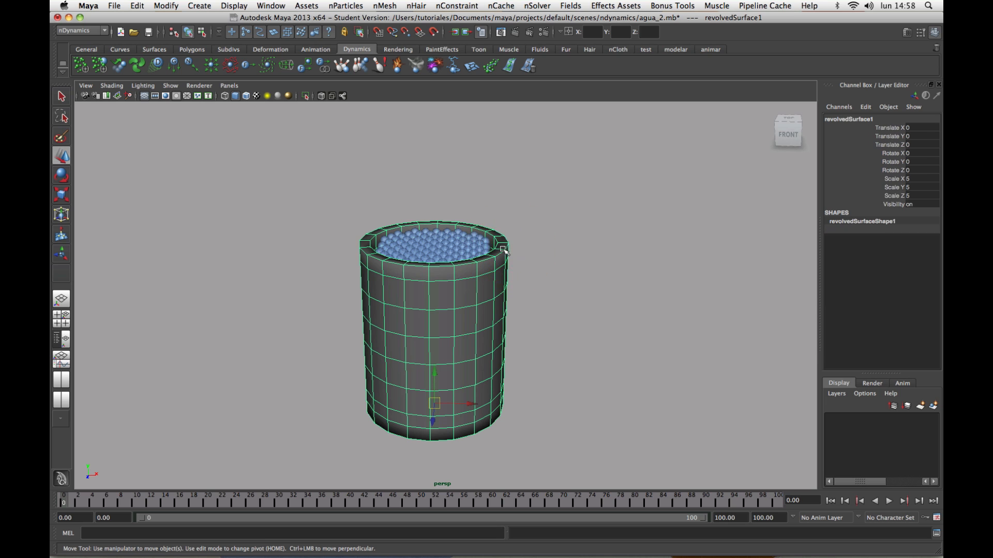
{"action": "left_click", "coordinate": [934, 407]}
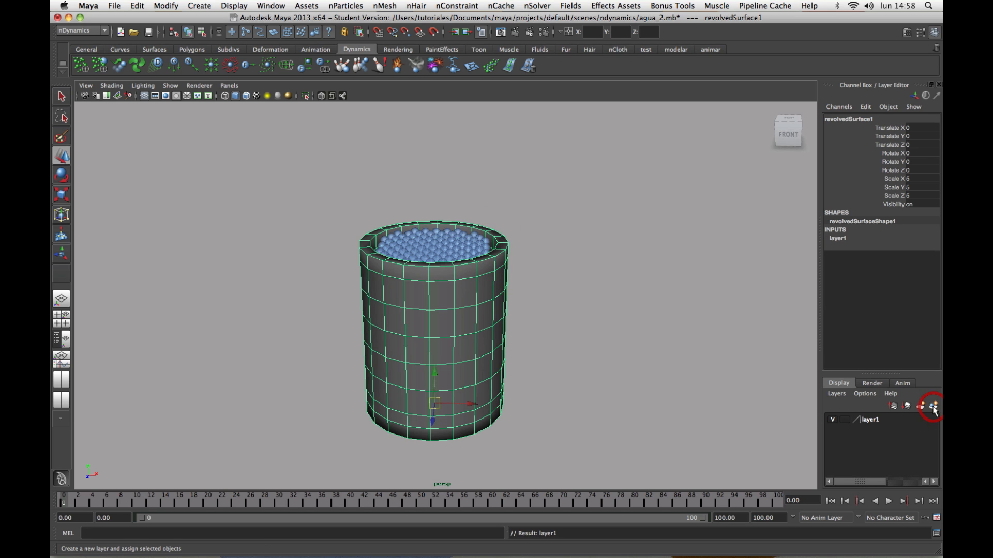
{"action": "left_click", "coordinate": [846, 421]}
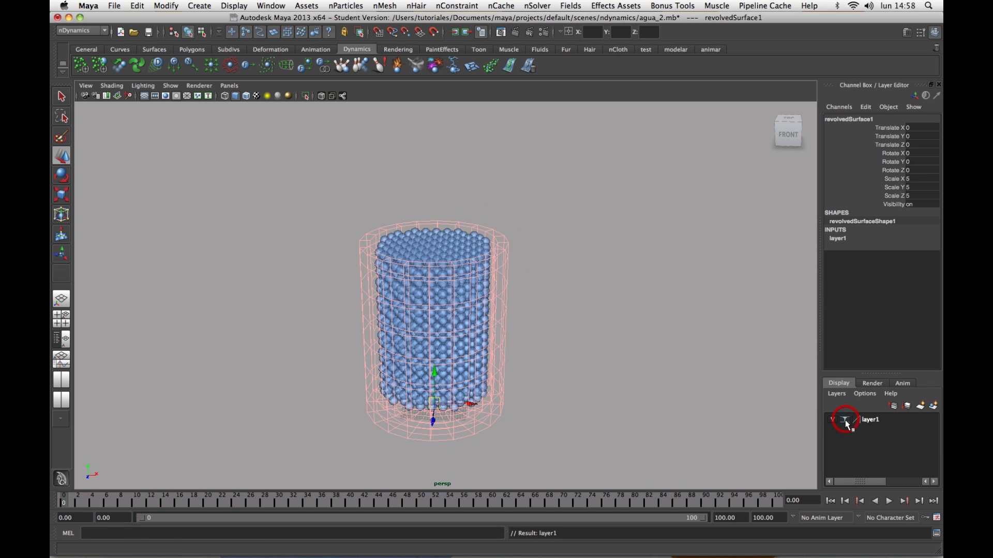
{"action": "left_click", "coordinate": [651, 370]}
Play the timeline forward to check how the particles behave inside the glass.
{"action": "left_click_drag", "start_coordinate": [646, 368], "coordinate": [644, 382], "text": "alt"}
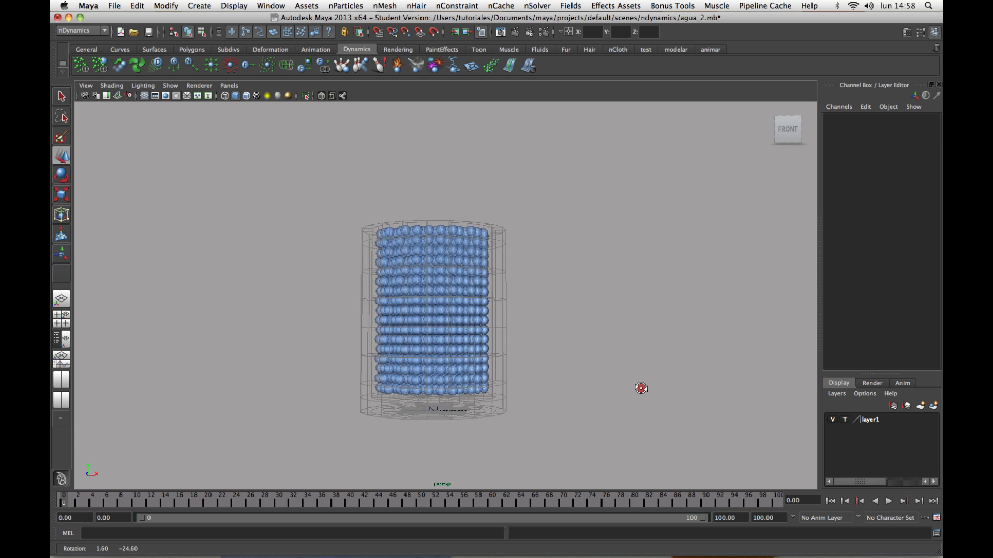
{"action": "right_click_drag", "start_coordinate": [640, 390], "coordinate": [692, 402], "text": "alt"}
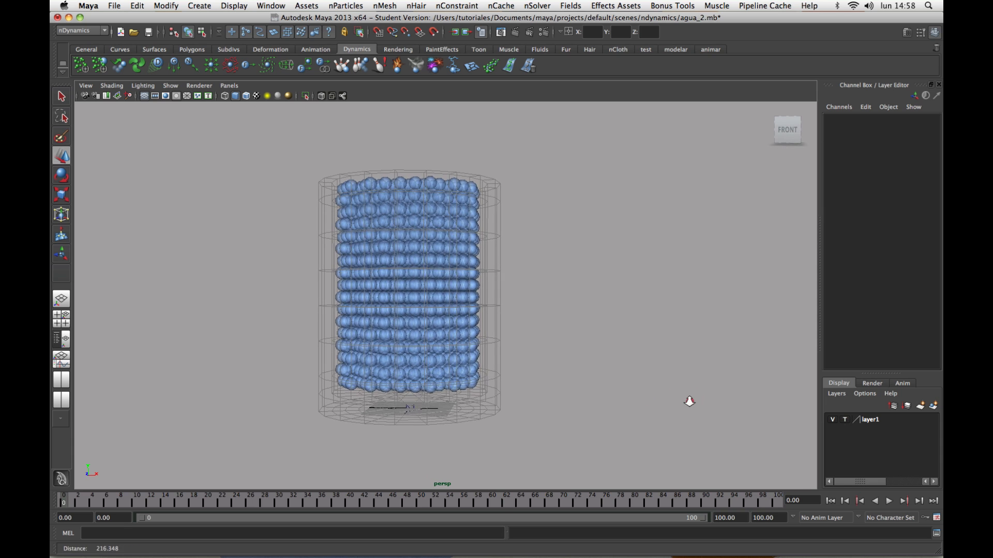
{"action": "left_click_drag", "start_coordinate": [690, 401], "coordinate": [654, 390], "text": "alt"}
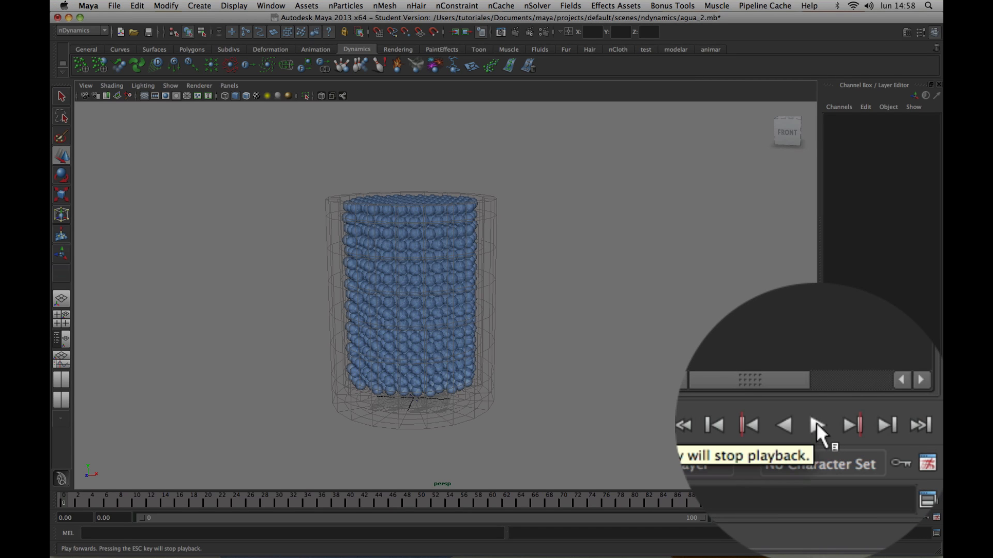
{"action": "left_click", "coordinate": [890, 501]}
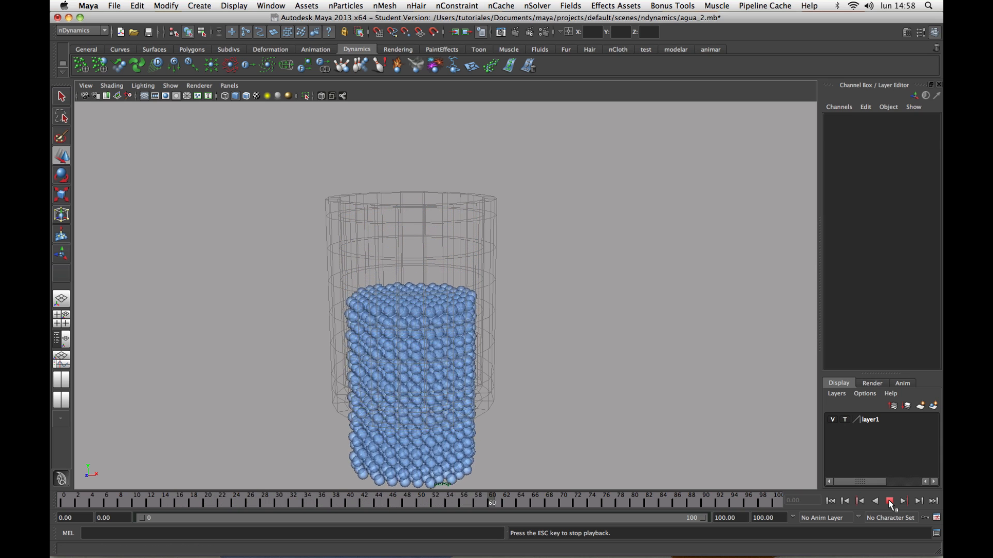
Stop the playback, inspect how the particles sit relative to the glass base, and return the timeline to the start.
{"action": "left_click", "coordinate": [890, 502]}
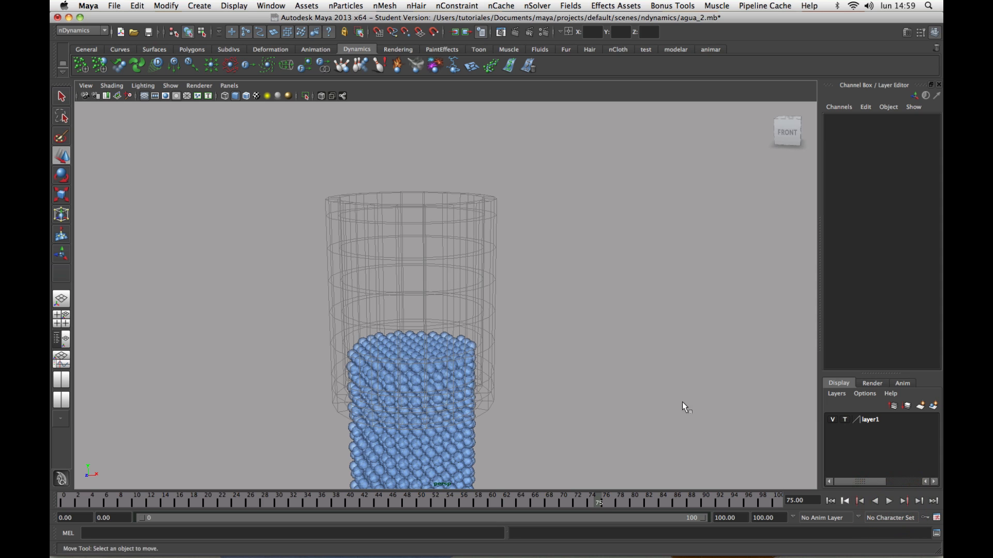
{"action": "left_click_drag", "start_coordinate": [635, 410], "coordinate": [663, 369], "text": "alt"}
{"action": "middle_click_drag", "start_coordinate": [662, 370], "coordinate": [694, 313], "text": "alt"}
{"action": "right_click_drag", "start_coordinate": [695, 313], "coordinate": [589, 341], "text": "alt"}
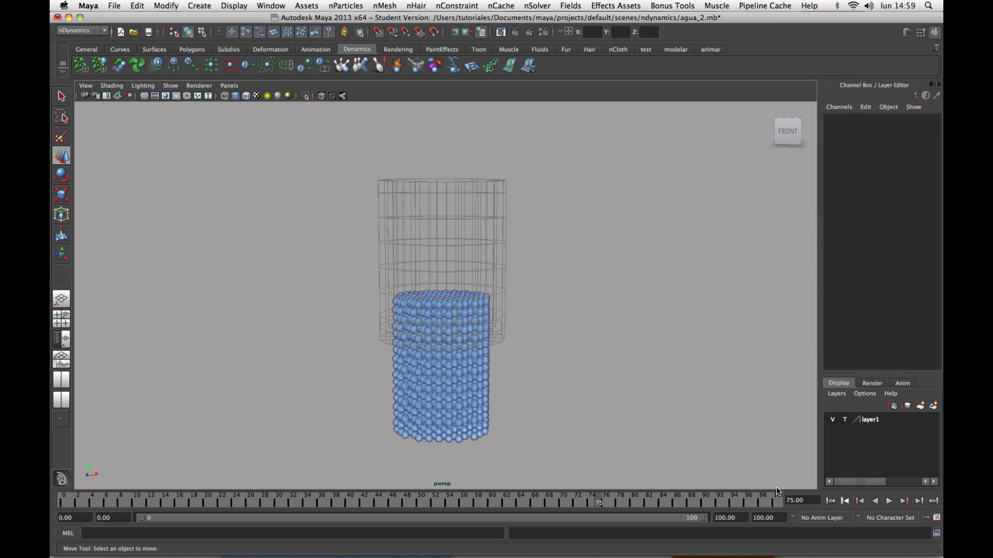
{"action": "left_click", "coordinate": [830, 501]}
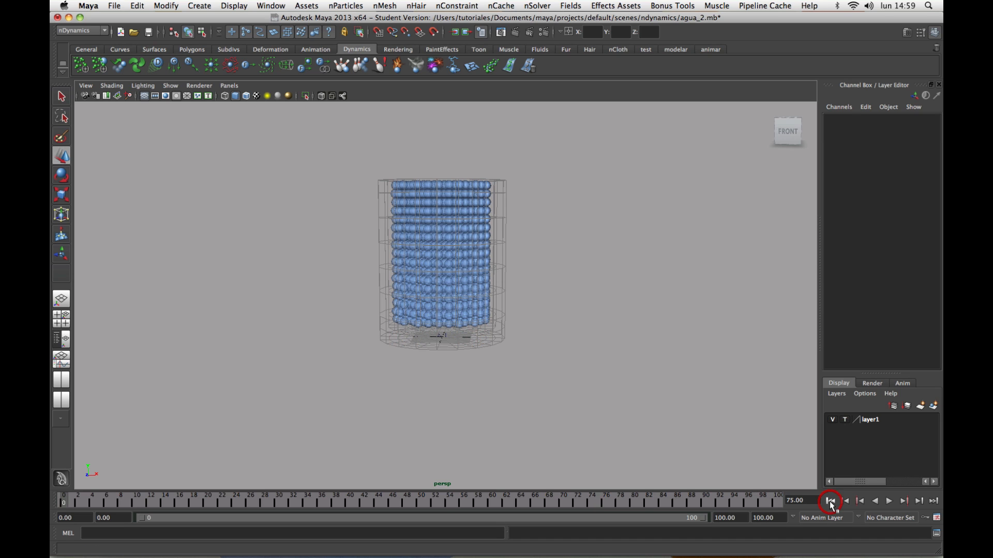
Return the glass's display layer to normal display and make the glass a passive collider.
{"action": "left_click", "coordinate": [844, 420]}
{"action": "left_click", "coordinate": [845, 420]}
{"action": "left_click_drag", "start_coordinate": [614, 364], "coordinate": [615, 380], "text": "alt"}
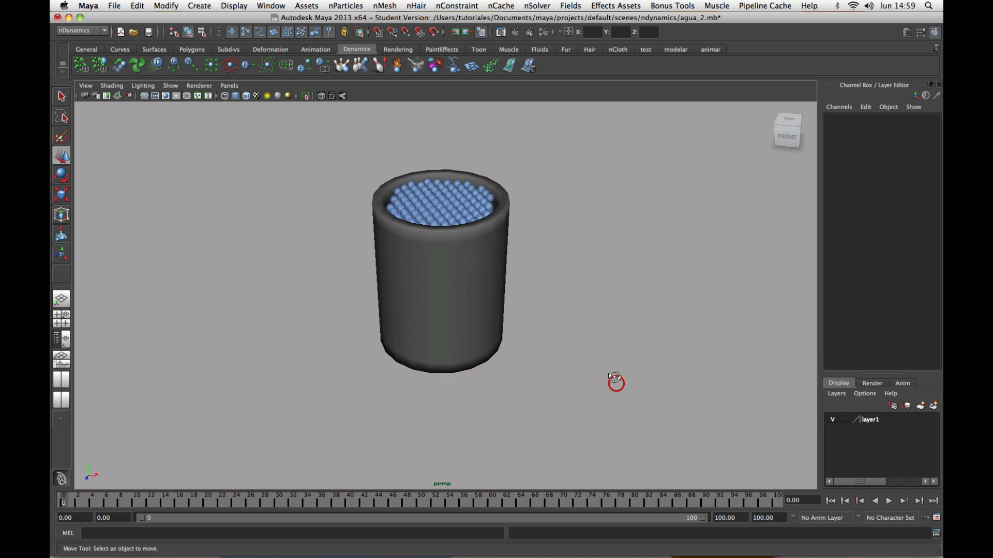
{"action": "right_click_drag", "start_coordinate": [614, 379], "coordinate": [703, 439], "text": "alt"}
{"action": "left_click", "coordinate": [558, 247]}
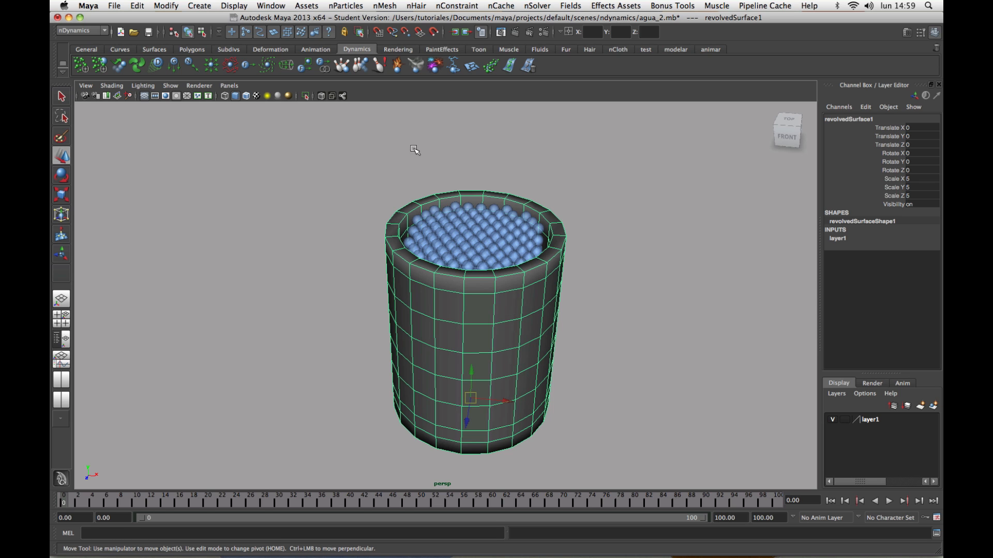
{"action": "left_click", "coordinate": [385, 6]}
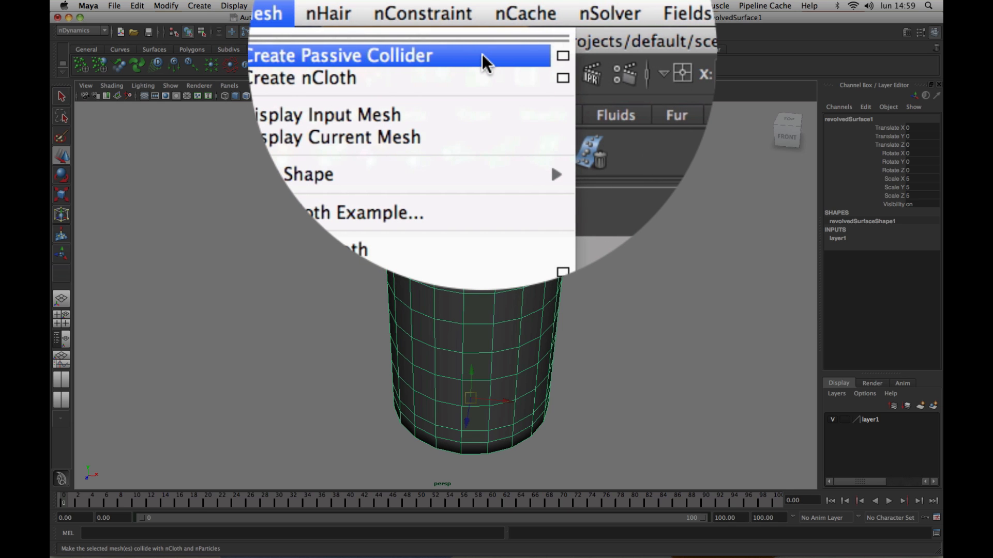
{"action": "left_click", "coordinate": [482, 53]}
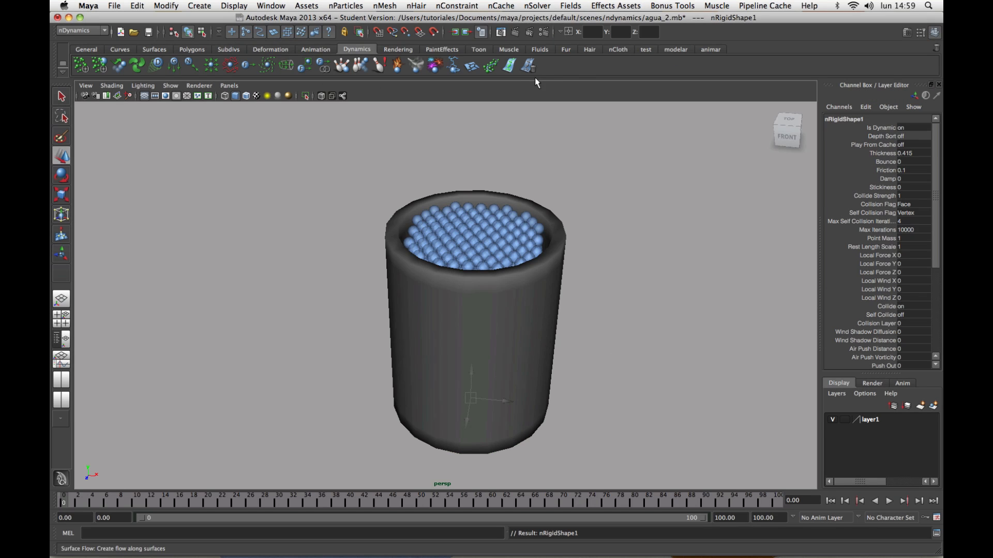
Deselect the collider and set the glass layer back to template display.
{"action": "left_click", "coordinate": [641, 165]}
{"action": "left_click_drag", "start_coordinate": [620, 186], "coordinate": [620, 178], "text": "alt"}
{"action": "middle_click_drag", "start_coordinate": [628, 182], "coordinate": [614, 173], "text": "alt"}
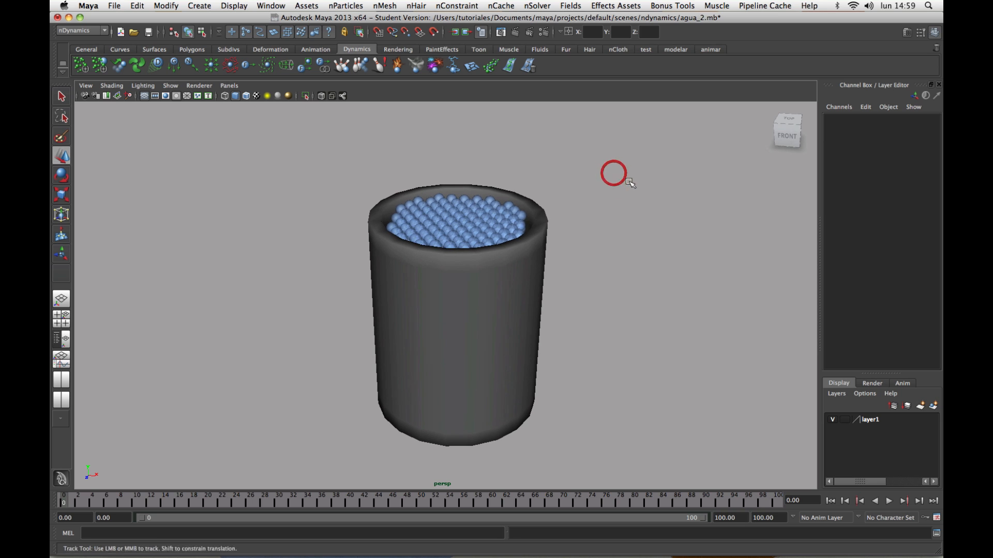
{"action": "left_click", "coordinate": [845, 420]}
{"action": "left_click", "coordinate": [724, 414]}
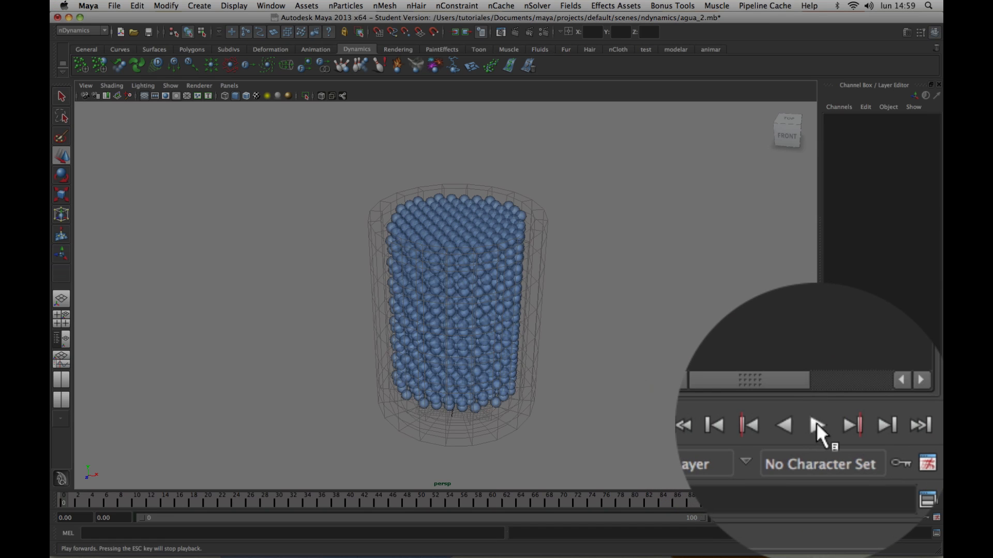
Play the simulation to check how the particles collide with the glass, inspect them from the front, and rewind to the start.
{"action": "left_click", "coordinate": [816, 423]}
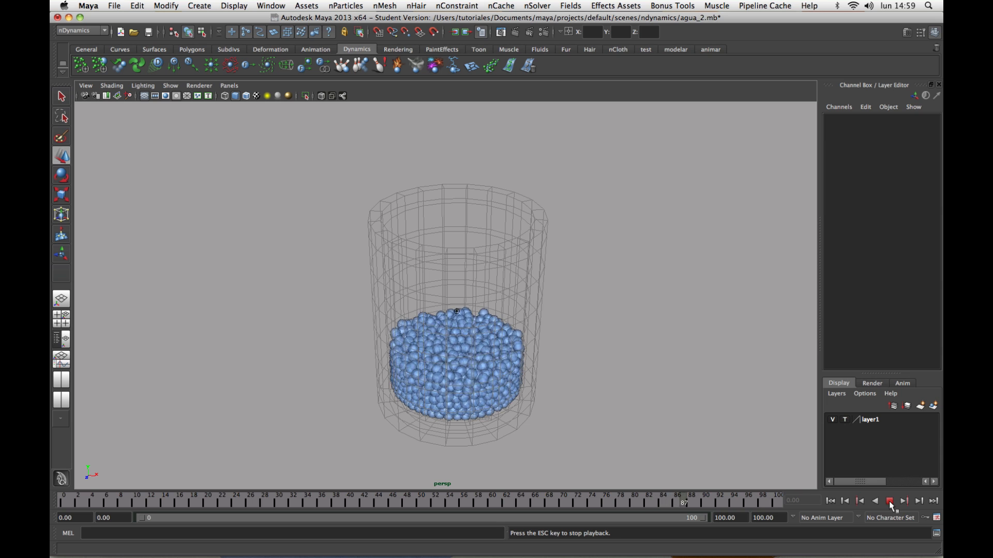
{"action": "left_click", "coordinate": [889, 502]}
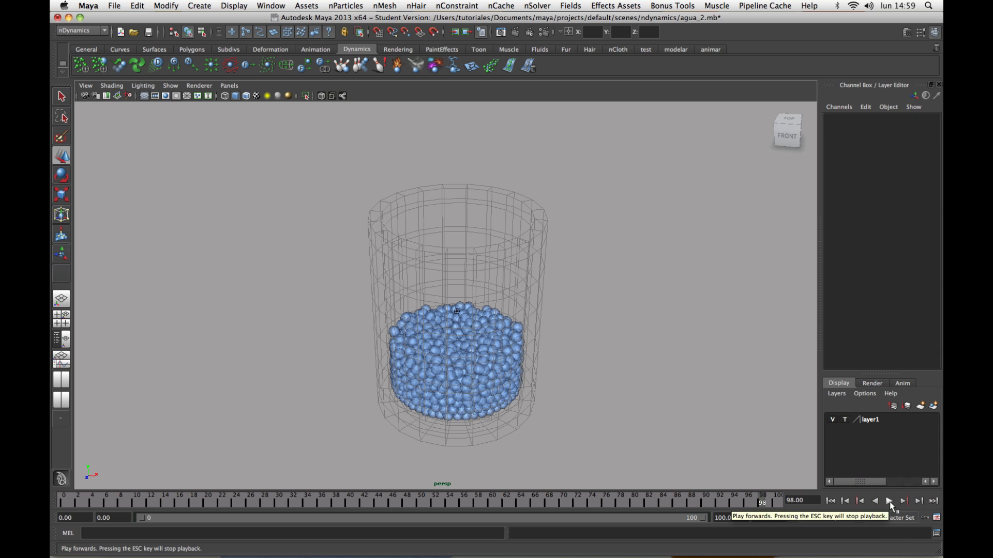
{"action": "left_click_drag", "start_coordinate": [689, 440], "coordinate": [669, 412], "text": "alt"}
{"action": "mouse_move", "coordinate": [671, 415]}
{"action": "middle_mouse_down", "text": "alt"}
{"action": "mouse_move", "coordinate": [700, 412]}
{"action": "mouse_move", "coordinate": [675, 409]}
{"action": "middle_mouse_up", "text": "alt"}
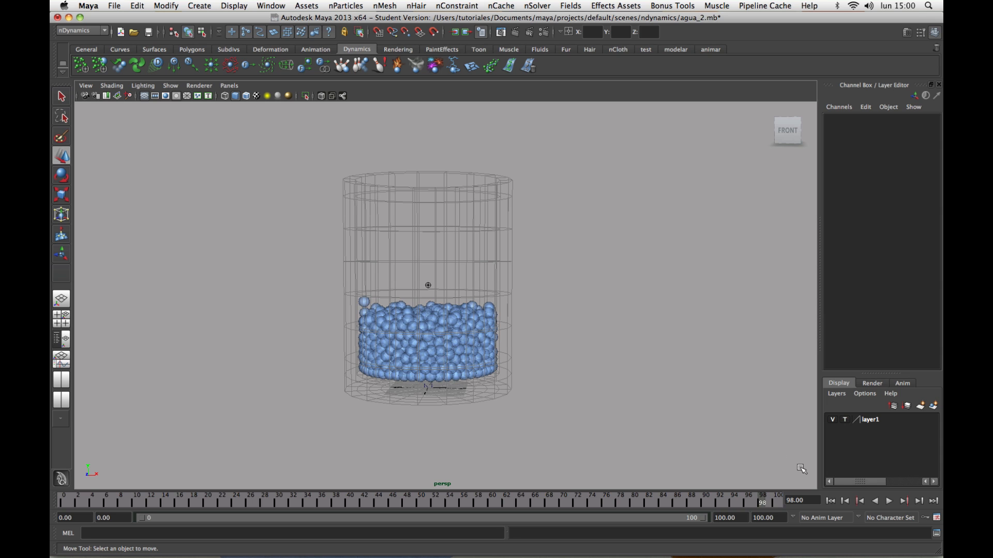
{"action": "left_click", "coordinate": [829, 501]}
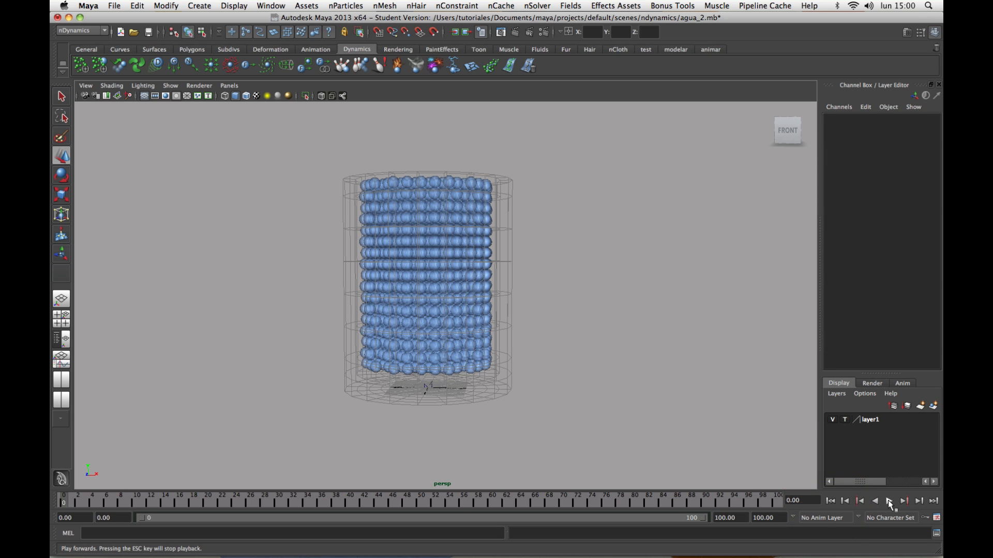
Replay the simulation from the start to judge how fast the particles fall and settle.
{"action": "left_click", "coordinate": [888, 501]}
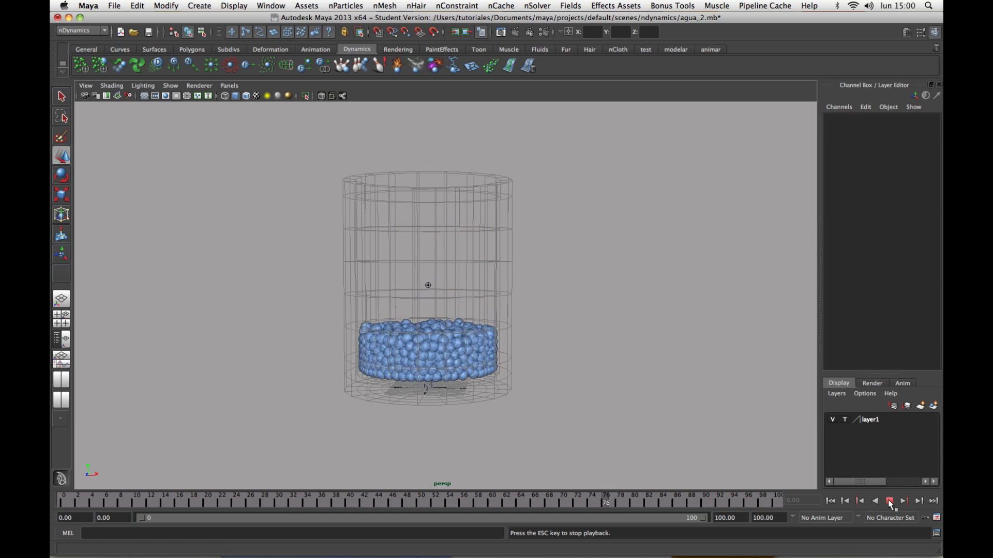
{"action": "left_click", "coordinate": [890, 501]}
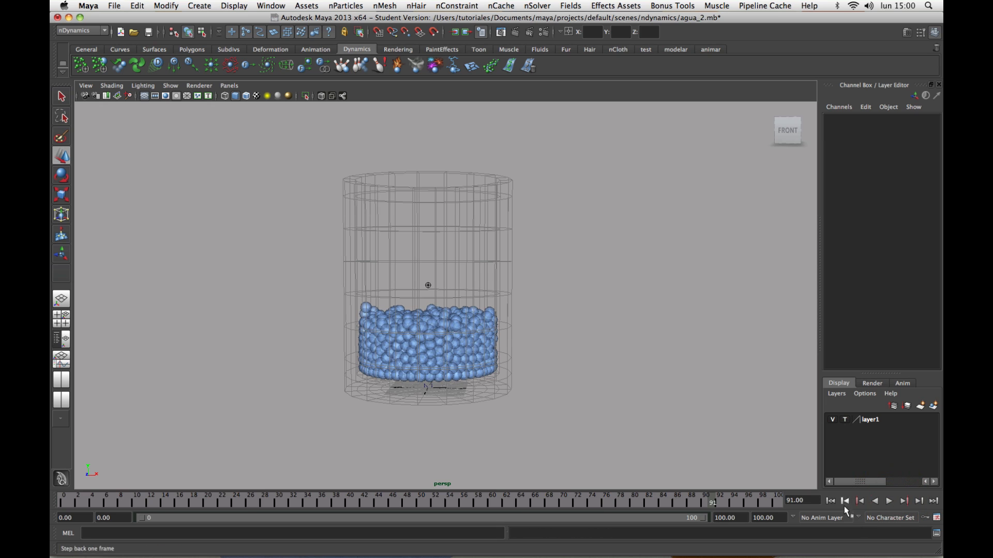
{"action": "left_click", "coordinate": [830, 501]}
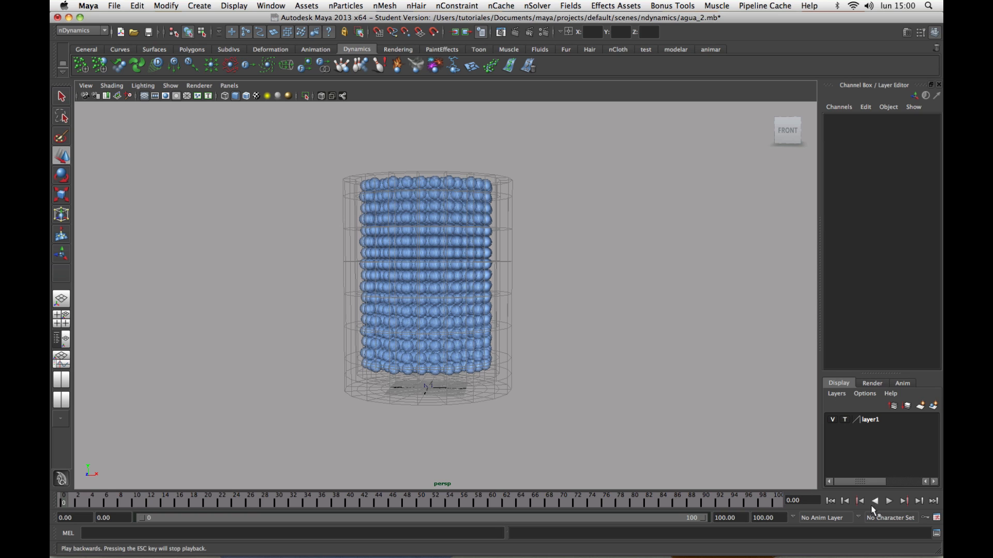
{"action": "left_click", "coordinate": [889, 501]}
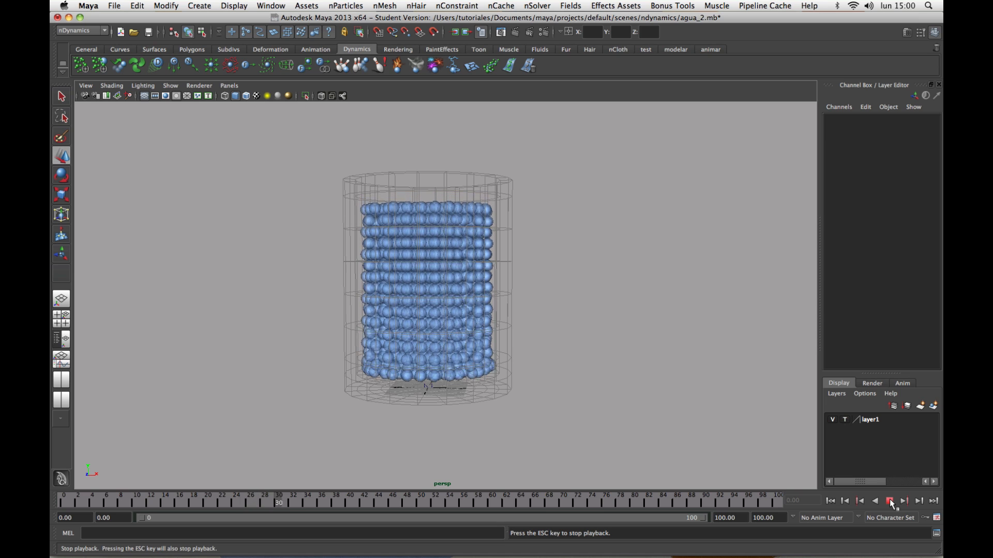
{"action": "left_click", "coordinate": [889, 502]}
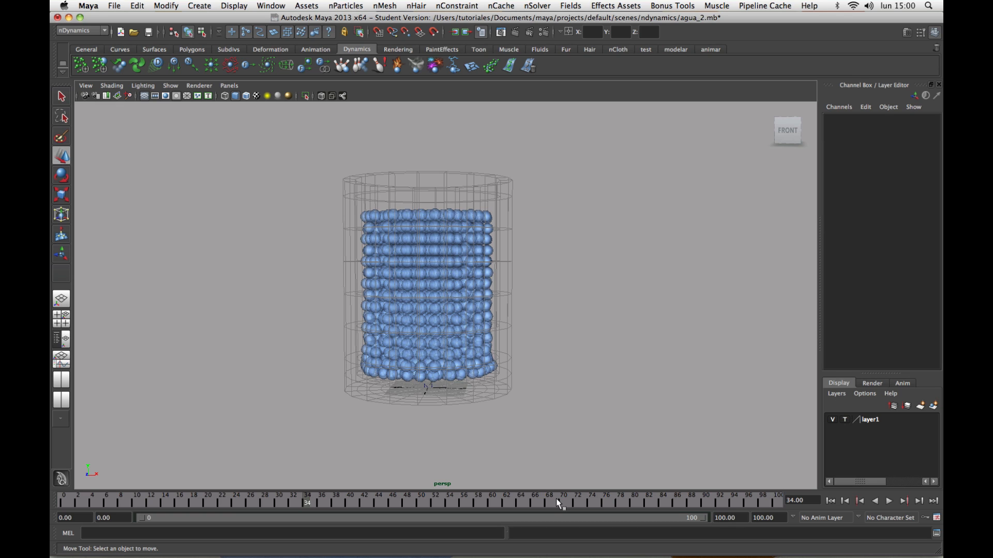
Generate a playblast of the simulation, watch it in QuickTime Player to judge the real-time motion, and return to Maya.
{"action": "right_click", "coordinate": [378, 499]}
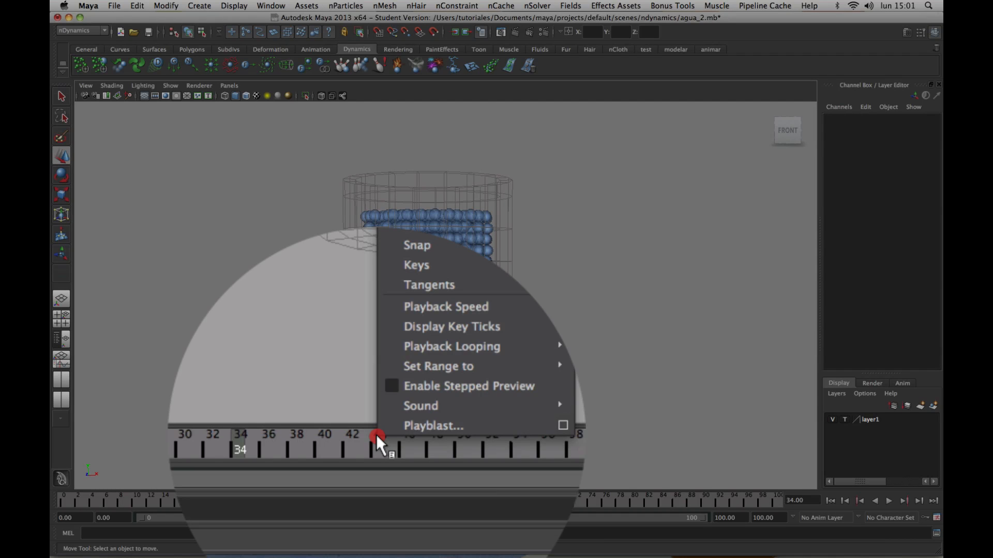
{"action": "left_click", "coordinate": [417, 434]}
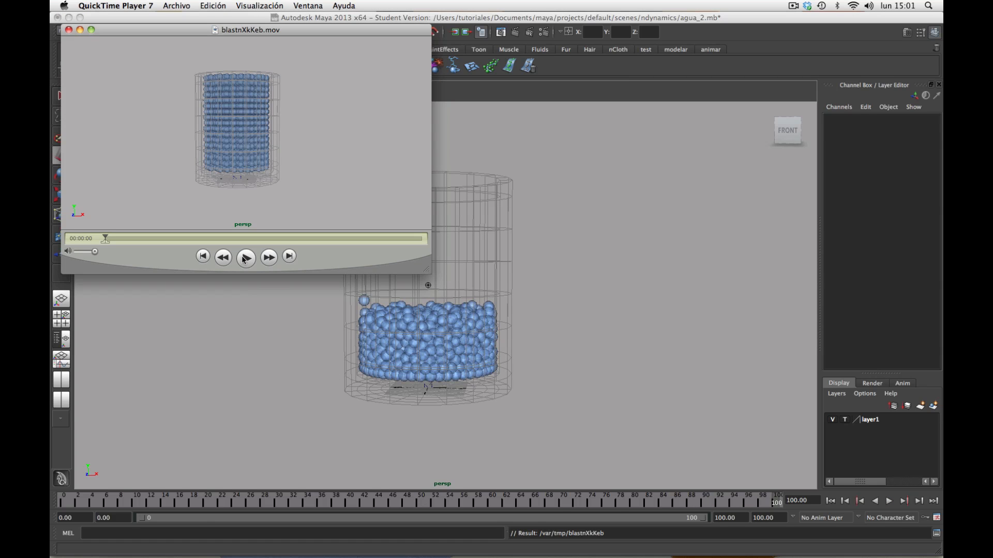
{"action": "left_click", "coordinate": [245, 258]}
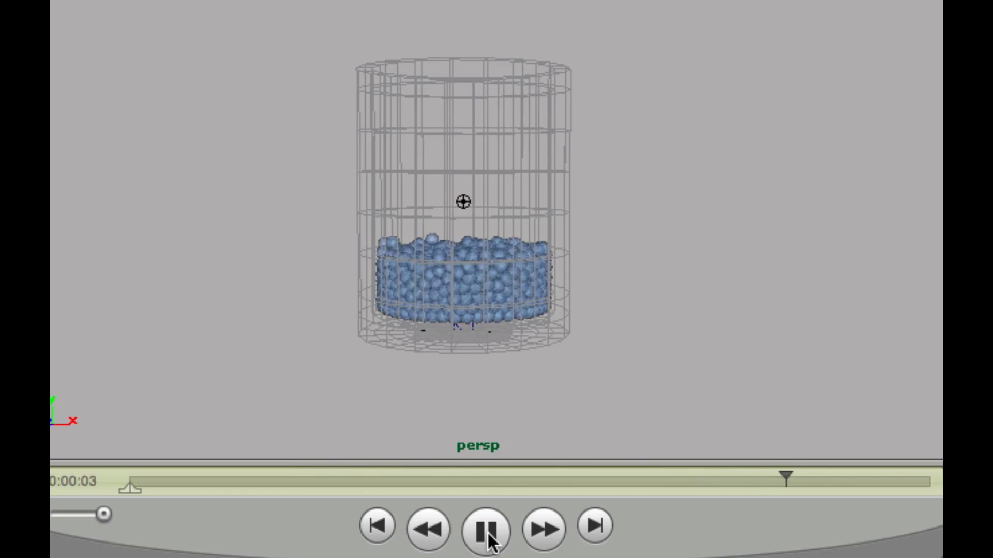
{"action": "left_click", "coordinate": [488, 535]}
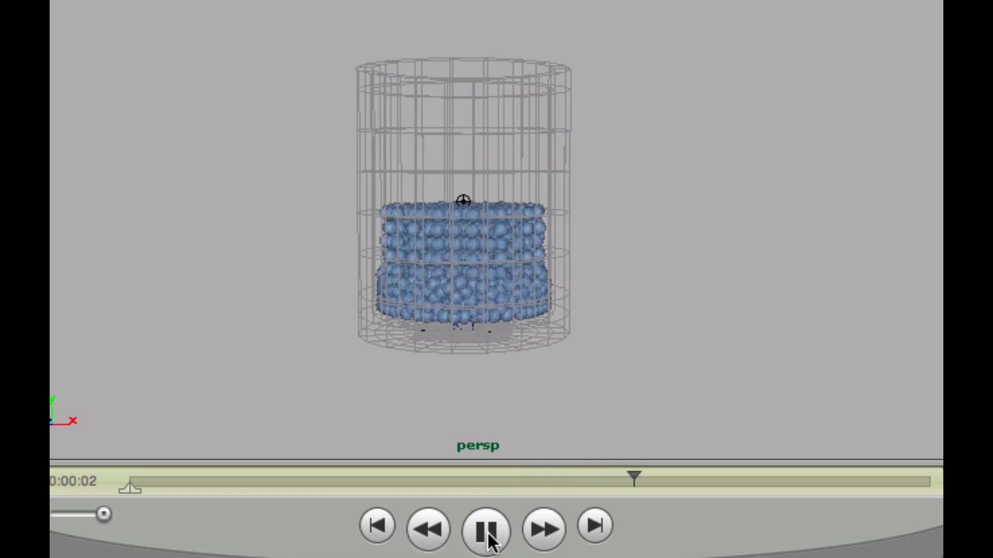
{"action": "left_click", "coordinate": [488, 536]}
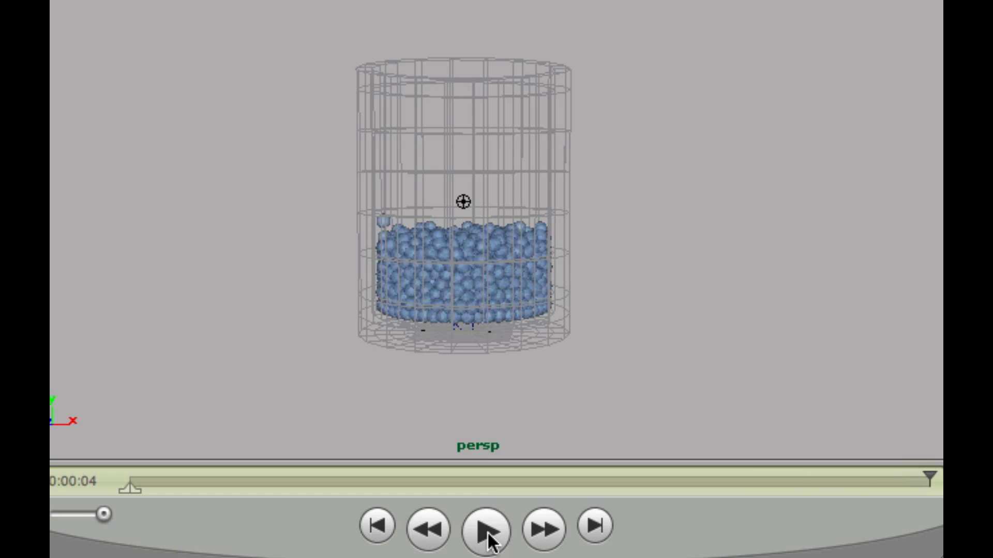
{"action": "left_click", "coordinate": [487, 535]}
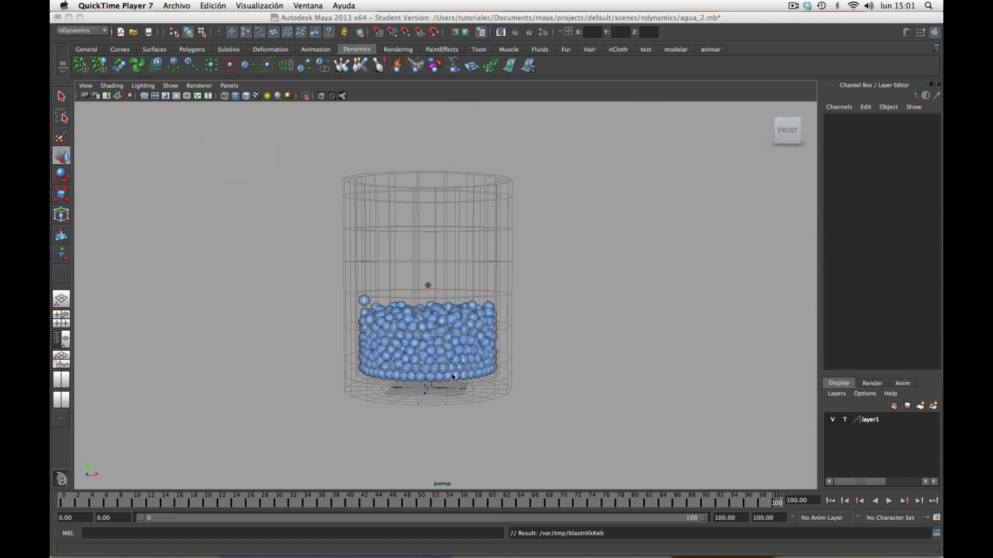
{"action": "left_click", "coordinate": [427, 395]}
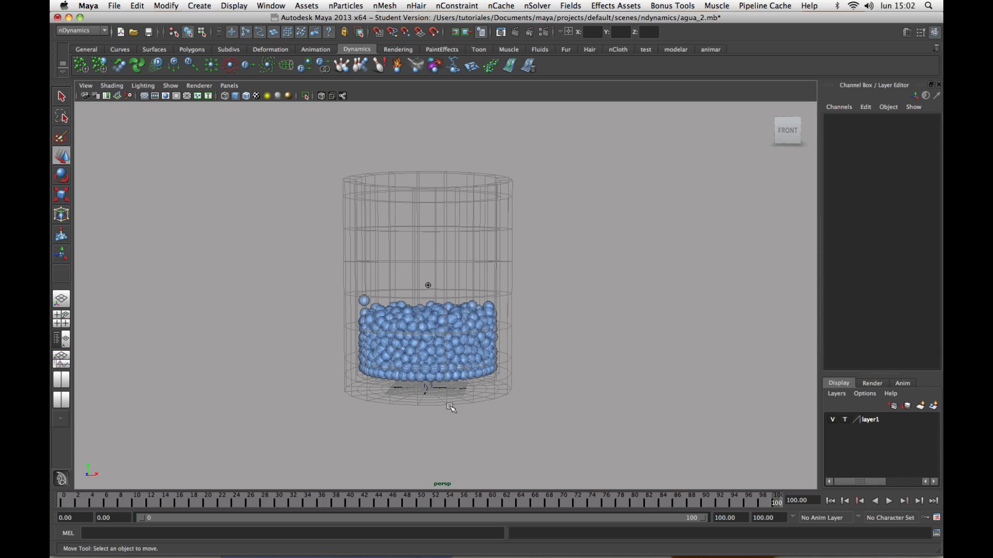
Select the nucleus solver node beneath the particles and open its attributes for editing.
{"action": "left_click_drag", "start_coordinate": [450, 406], "coordinate": [449, 396], "text": "alt"}
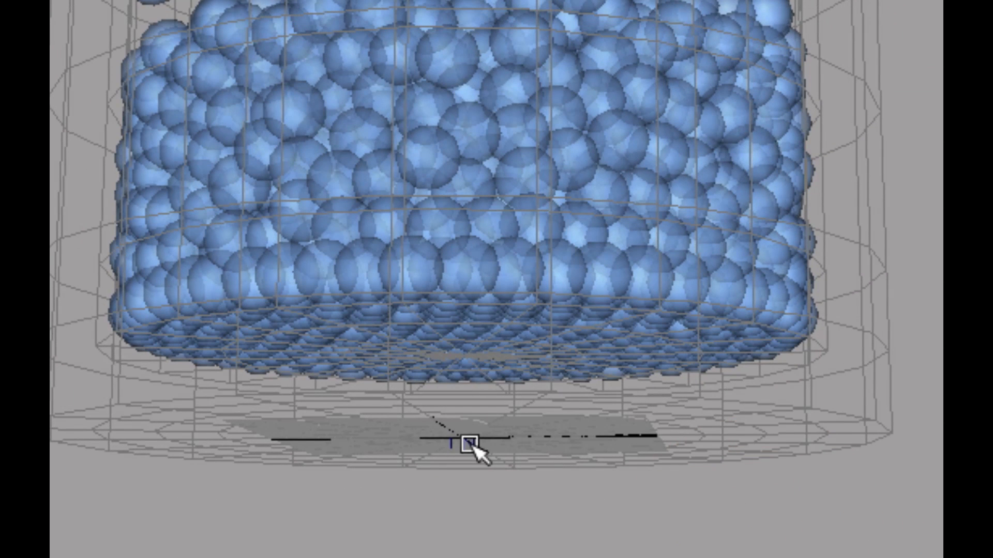
{"action": "left_click", "coordinate": [470, 445]}
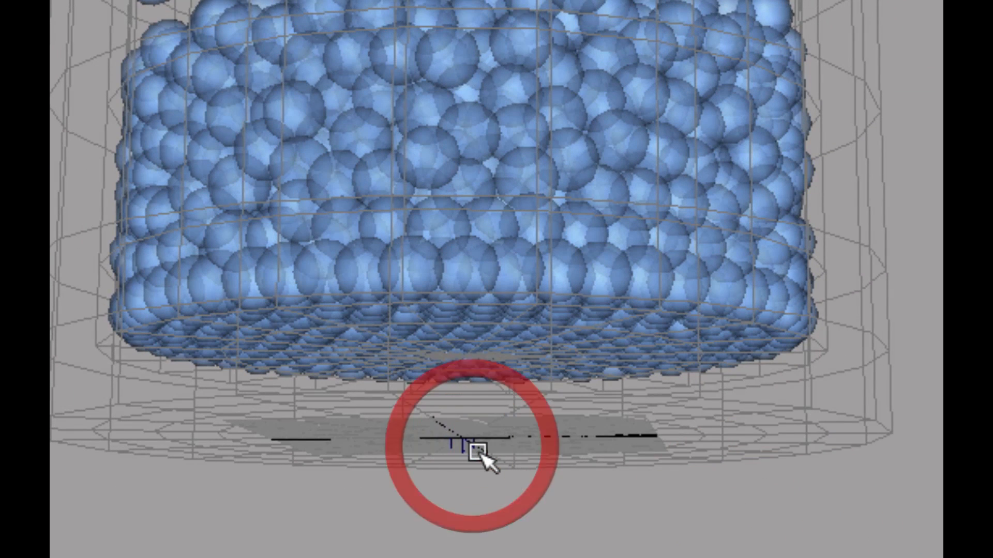
{"action": "left_click_drag", "start_coordinate": [457, 434], "coordinate": [515, 480]}
{"action": "left_click_drag", "start_coordinate": [603, 480], "coordinate": [768, 534], "text": "alt"}
{"action": "right_click_drag", "start_coordinate": [768, 534], "coordinate": [682, 483], "text": "alt"}
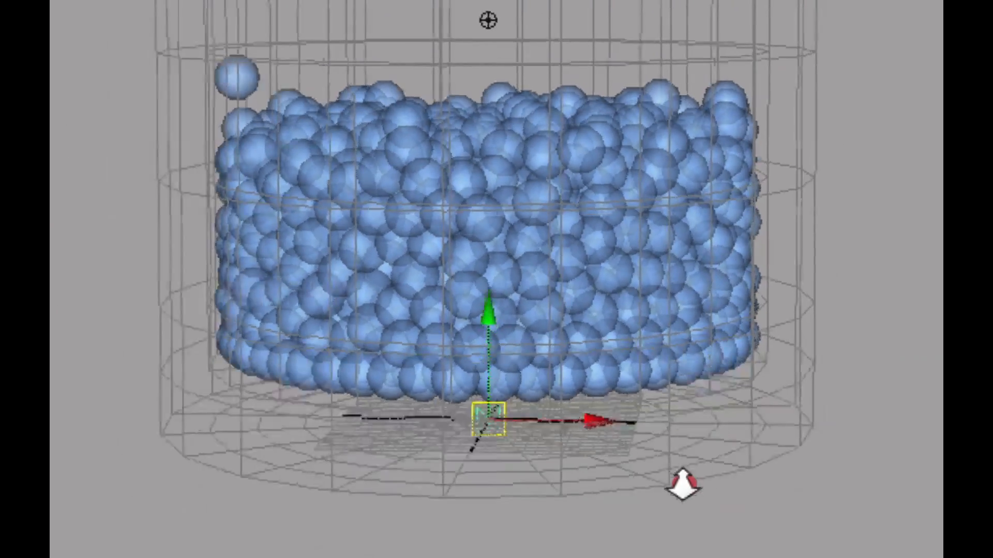
{"action": "middle_click_drag", "start_coordinate": [683, 483], "coordinate": [700, 465], "text": "alt"}
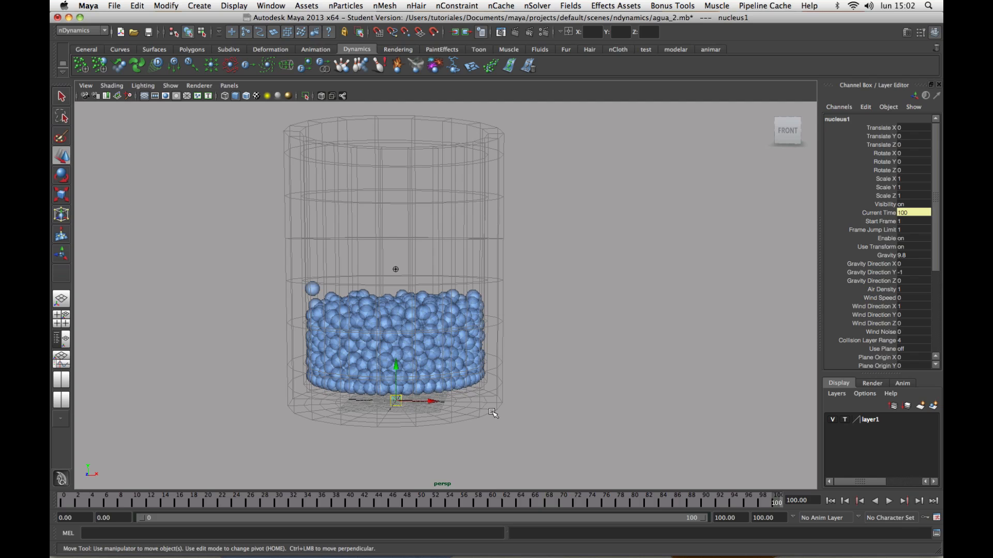
{"action": "key", "text": "ctrl+a"}
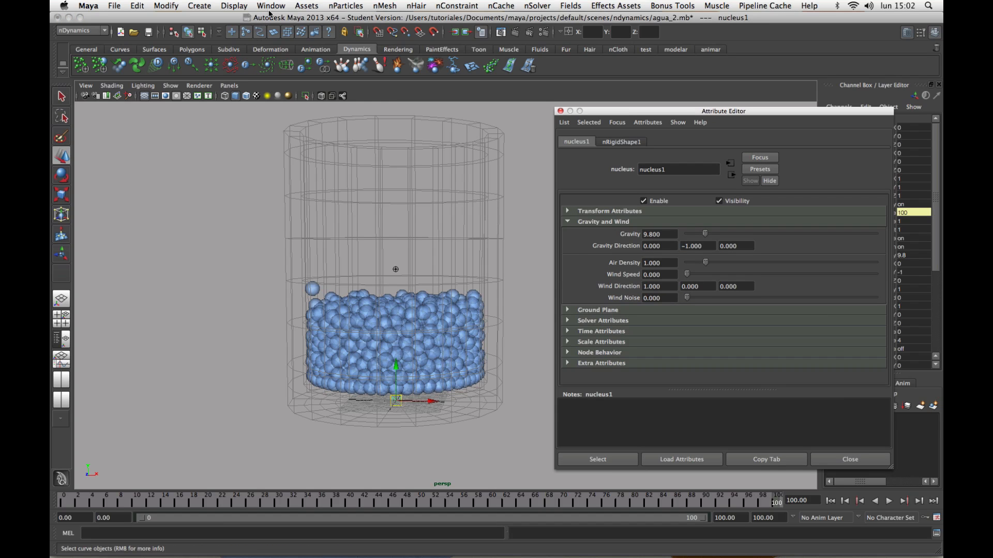
Open the Outliner to locate the nucleus1 node, keeping its attributes window beside it.
{"action": "left_click", "coordinate": [271, 6]}
{"action": "left_click", "coordinate": [285, 90]}
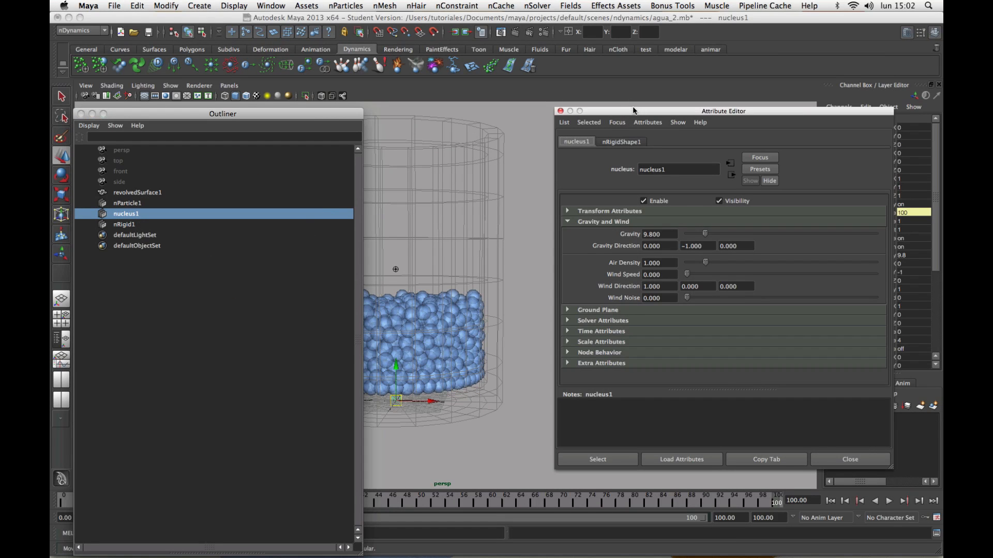
{"action": "left_click_drag", "start_coordinate": [631, 114], "coordinate": [650, 109]}
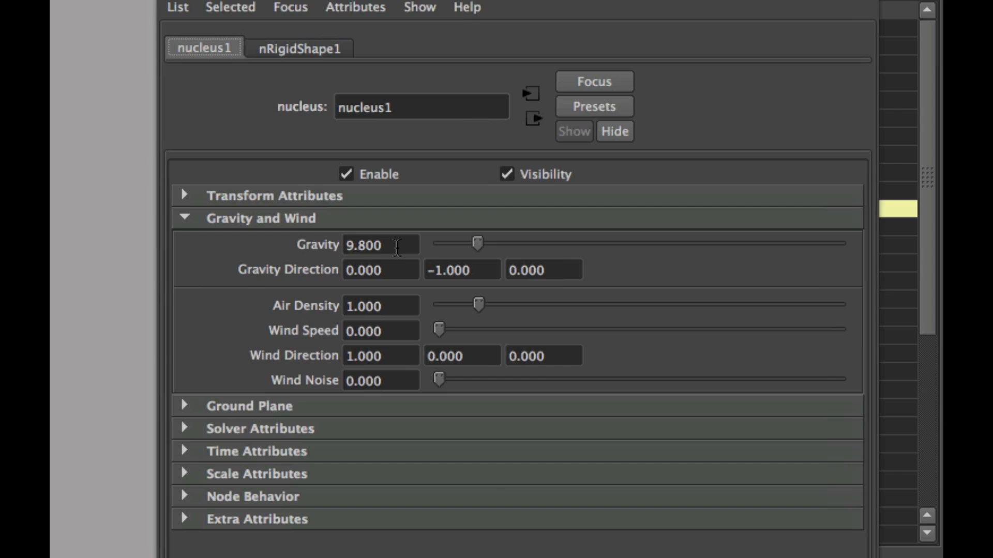
Set the nucleus solver's gravity to 98 and play the simulation from the start to check the particles' fall.
{"action": "left_click", "coordinate": [396, 247]}
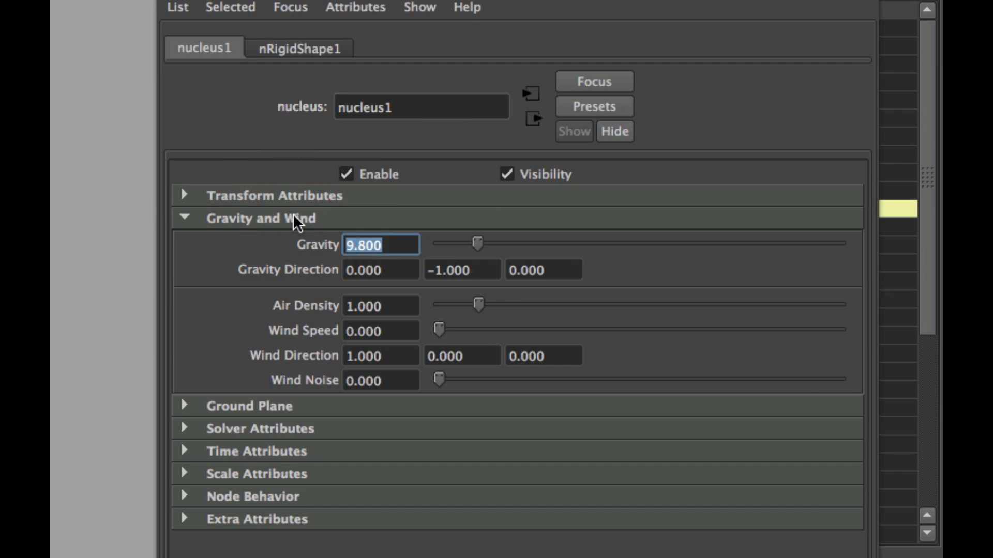
{"action": "type", "text": "98"}
{"action": "key", "text": "Return"}
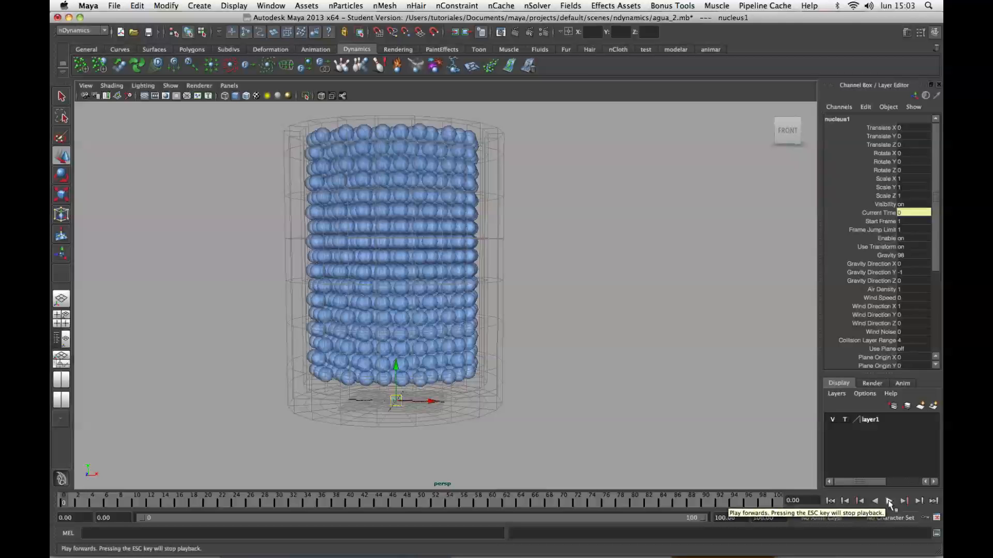
{"action": "left_click", "coordinate": [889, 502]}
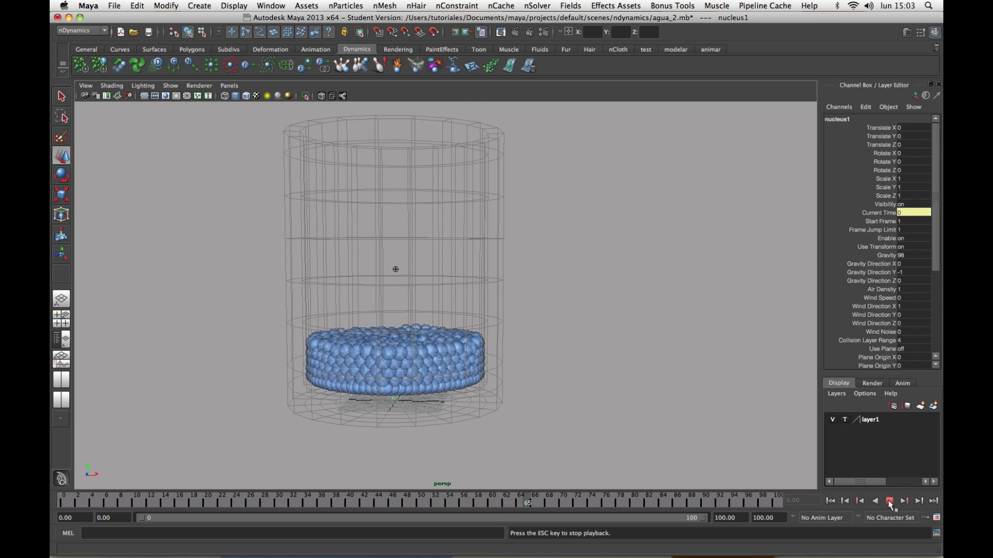
Stop the playback, select the water nParticles, and open their shape attributes with the surface tension and particle size sections collapsed.
{"action": "left_click", "coordinate": [890, 502]}
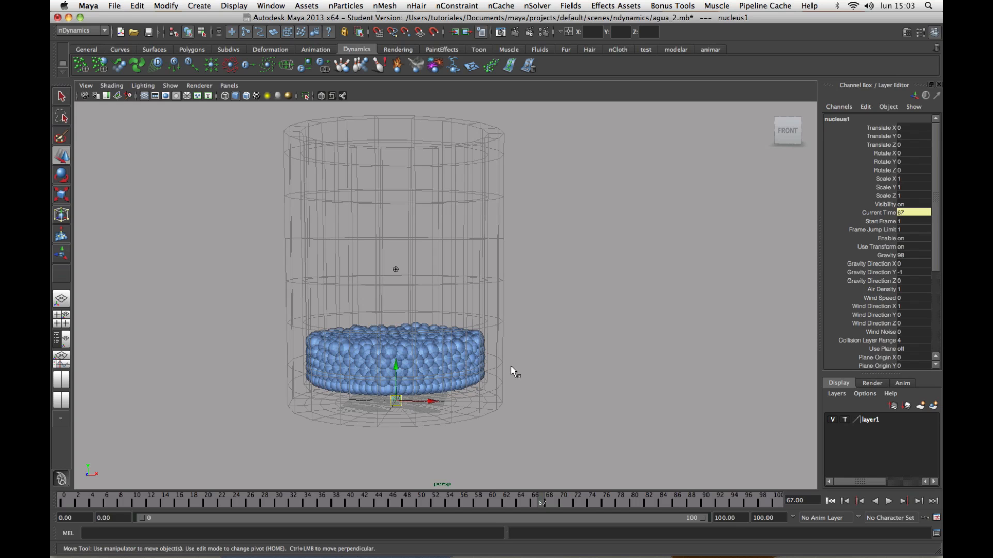
{"action": "left_click", "coordinate": [475, 337]}
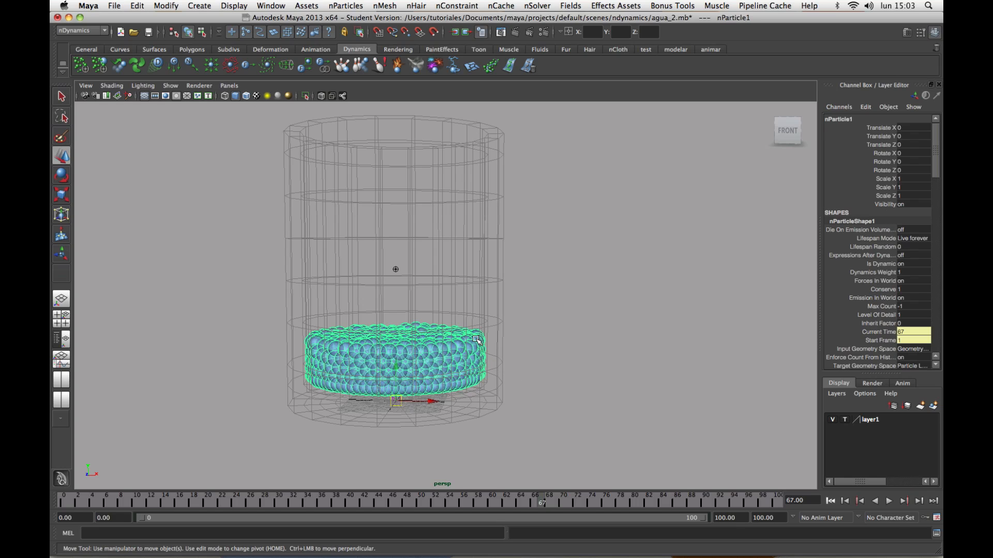
{"action": "key", "text": "ctrl+a"}
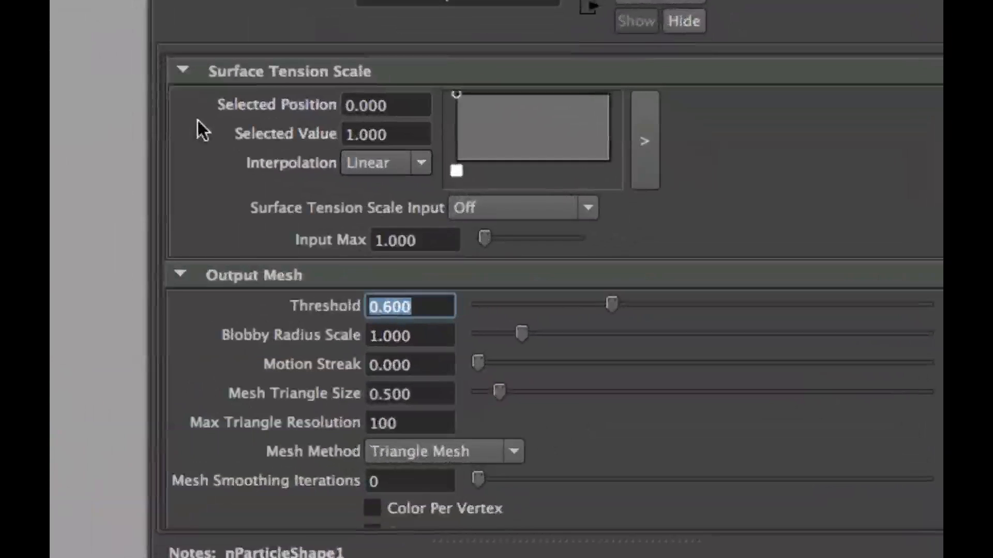
{"action": "left_click", "coordinate": [182, 71]}
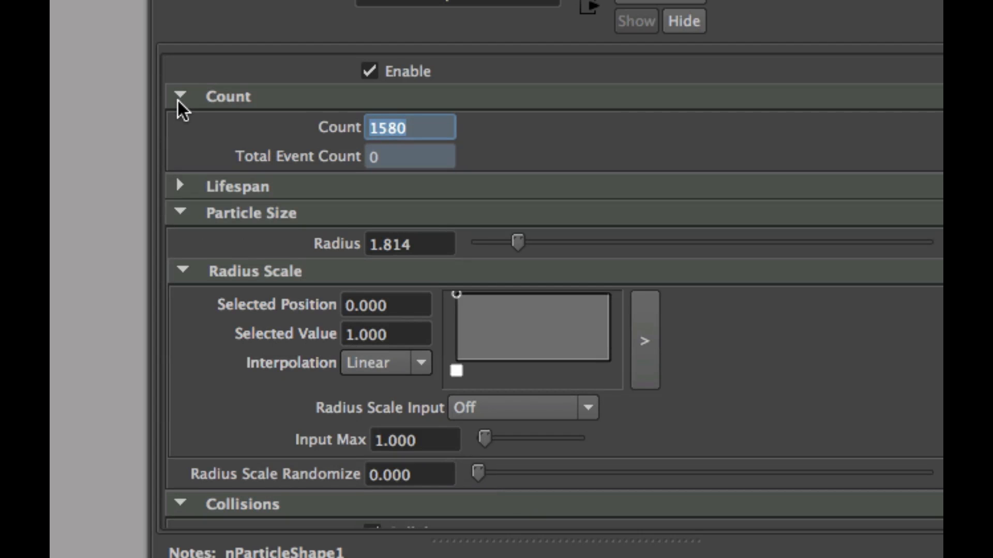
{"action": "left_click", "coordinate": [182, 271]}
{"action": "left_click", "coordinate": [181, 213]}
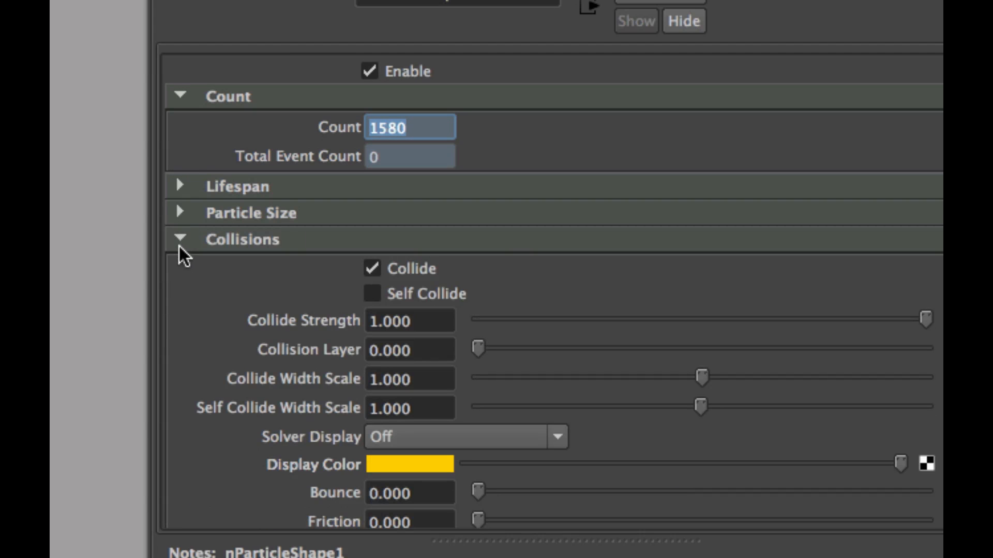
Reduce the nParticles' Collide Width Scale to 0.680 and play the simulation from the start to check the collisions.
{"action": "scroll", "coordinate": [188, 267], "scroll_direction": "down", "scroll_amount": 3}
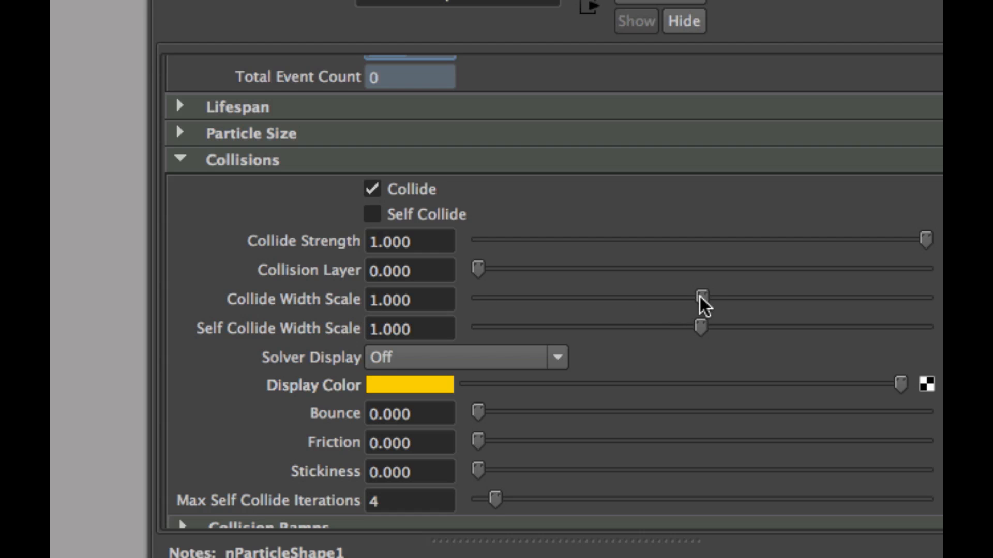
{"action": "left_click_drag", "start_coordinate": [701, 297], "coordinate": [630, 298]}
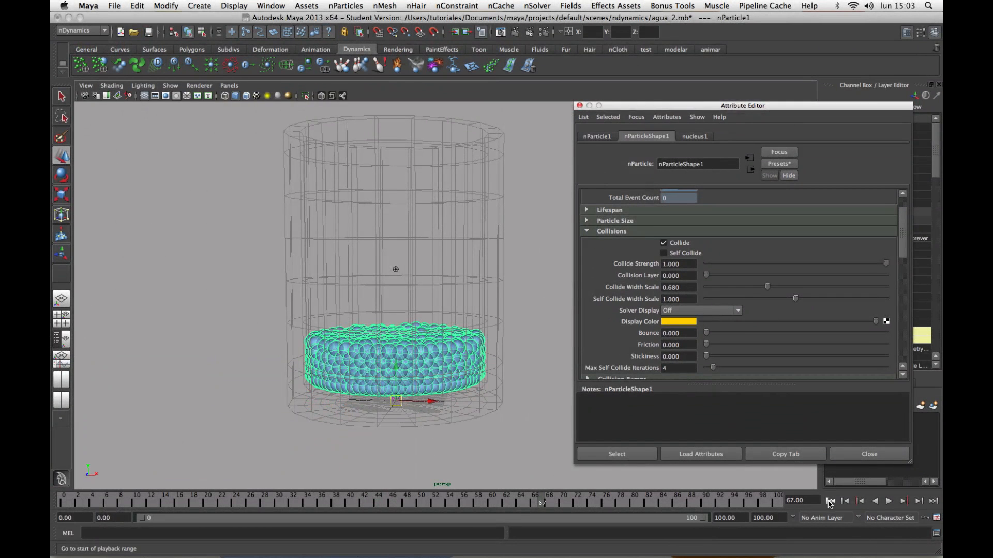
{"action": "left_click", "coordinate": [831, 502]}
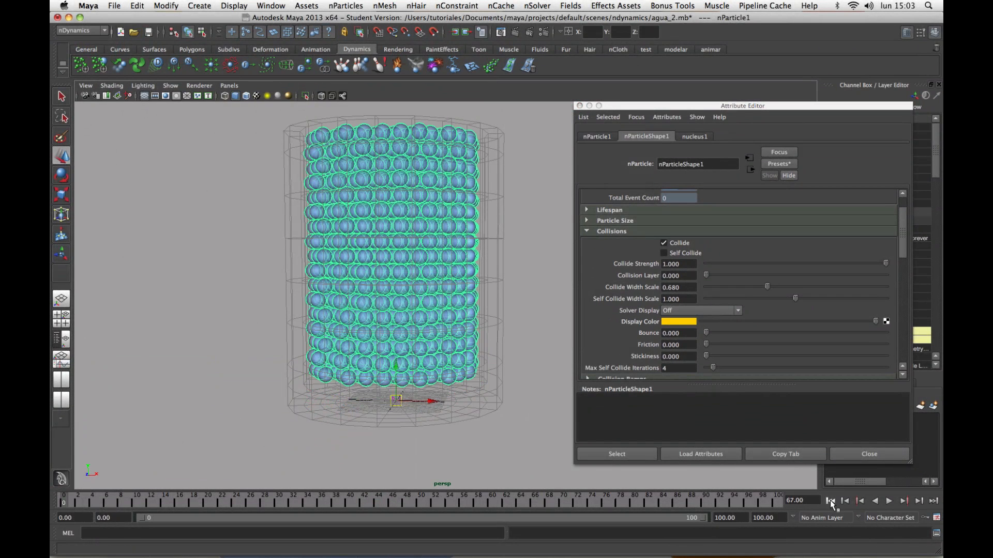
{"action": "left_click", "coordinate": [888, 502]}
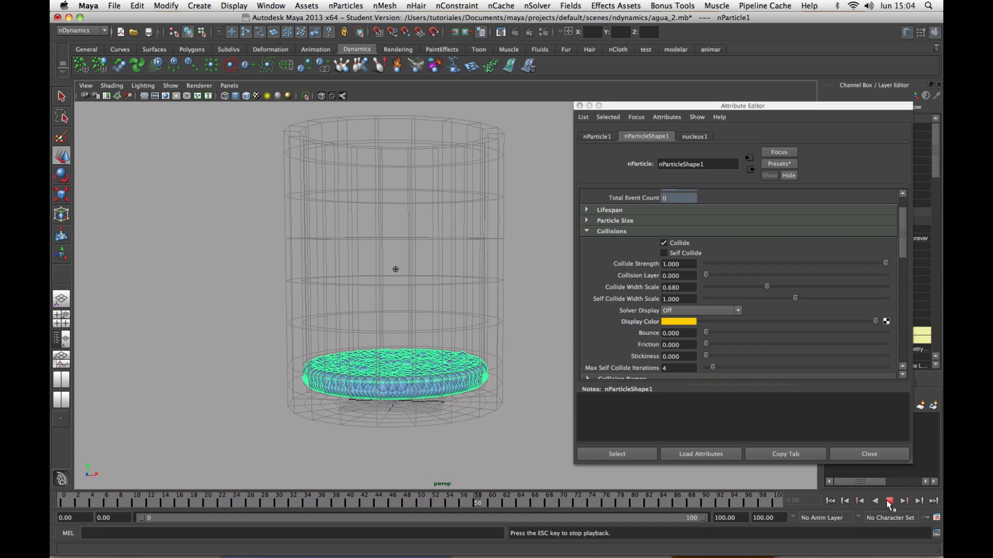
{"action": "left_click", "coordinate": [889, 501]}
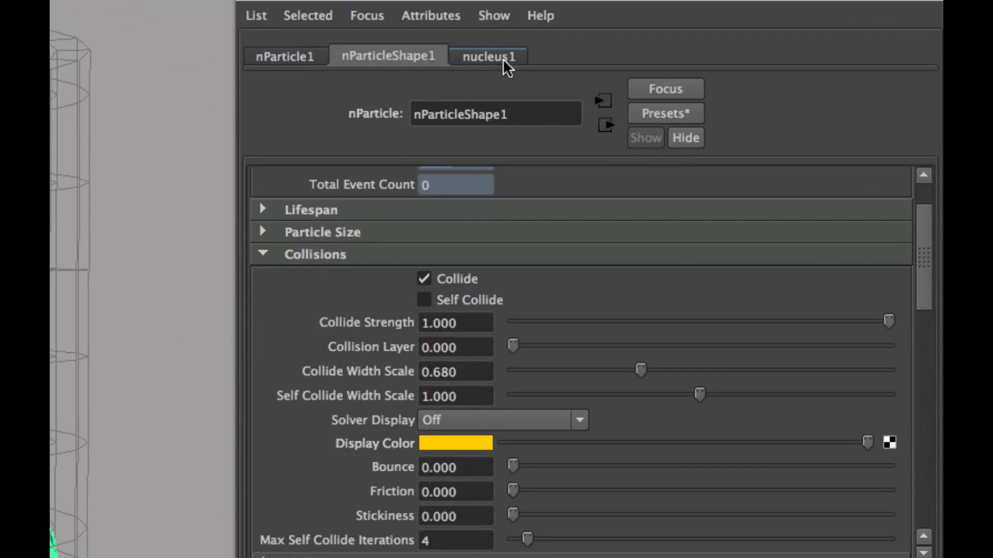
Raise the nucleus1 solver's Substeps to 9 and Max Collision Iterations to 15.
{"action": "left_click", "coordinate": [502, 58]}
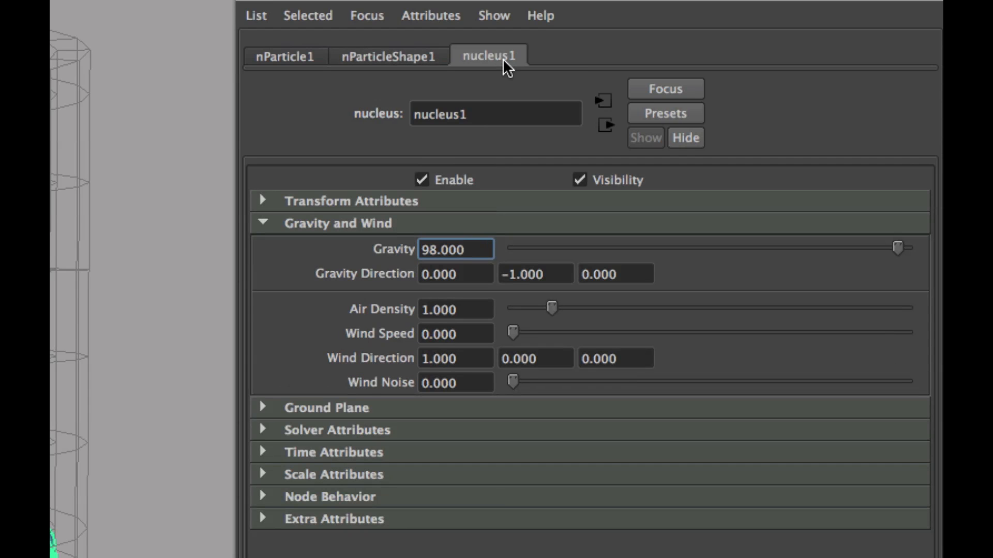
{"action": "left_click", "coordinate": [267, 221]}
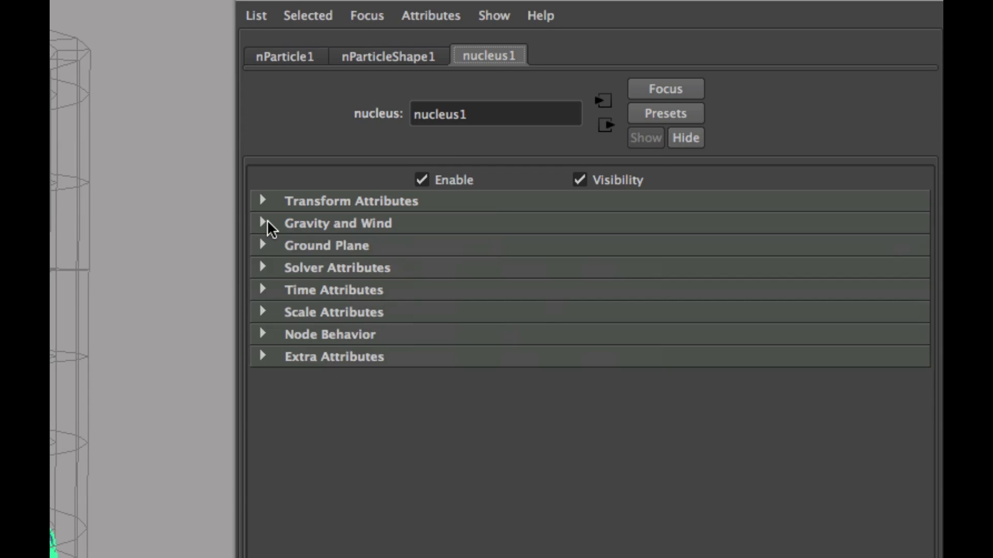
{"action": "left_click", "coordinate": [263, 268]}
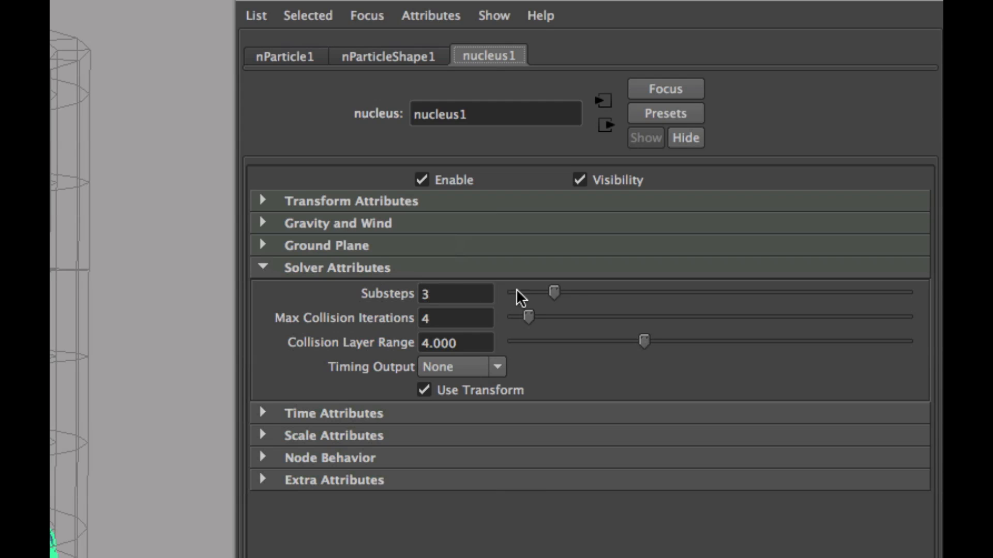
{"action": "left_click_drag", "start_coordinate": [563, 292], "coordinate": [690, 307]}
{"action": "left_click_drag", "start_coordinate": [539, 319], "coordinate": [571, 319]}
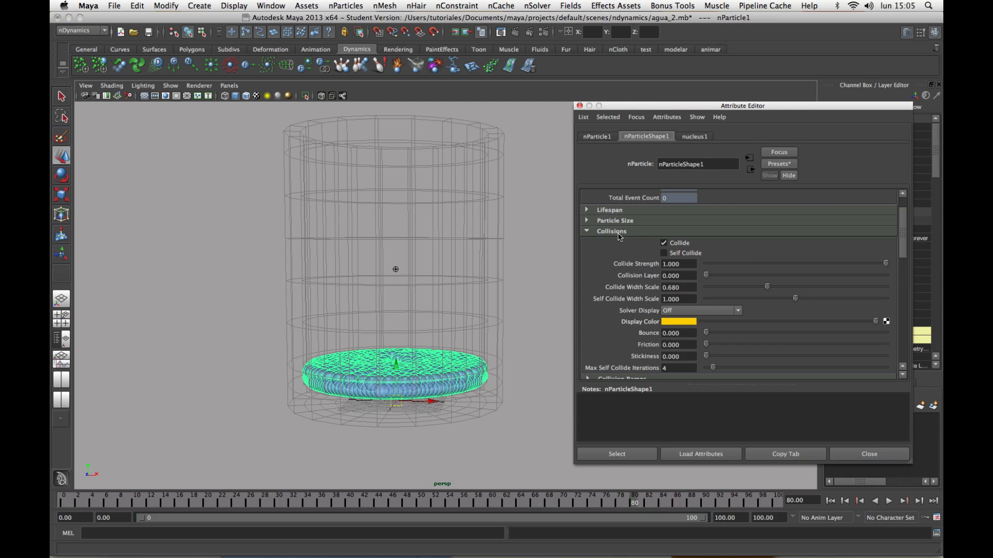
Set the nParticles' Liquid Radius Scale to 2.000 and play the simulation from the start to judge the water volume.
{"action": "left_click", "coordinate": [619, 233]}
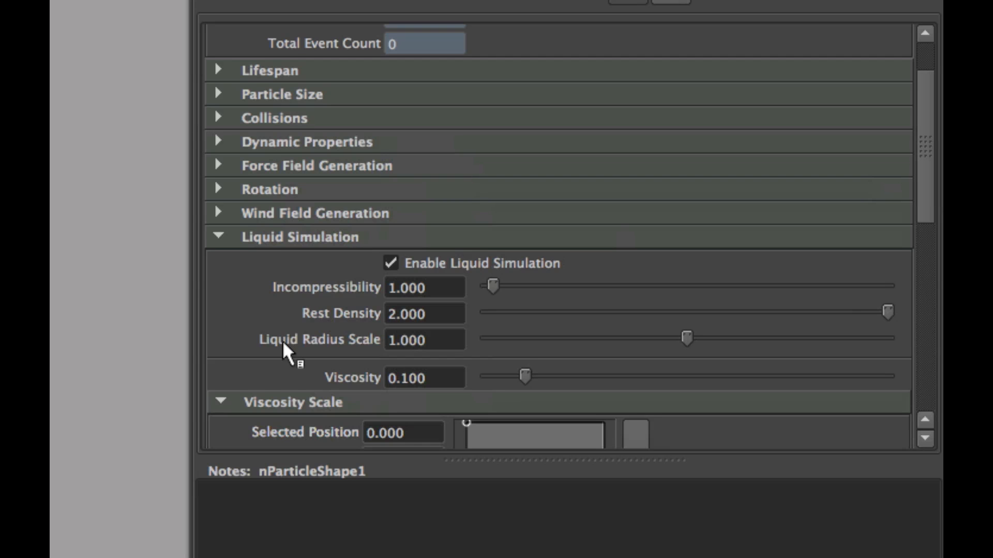
{"action": "left_click_drag", "start_coordinate": [926, 205], "coordinate": [927, 211]}
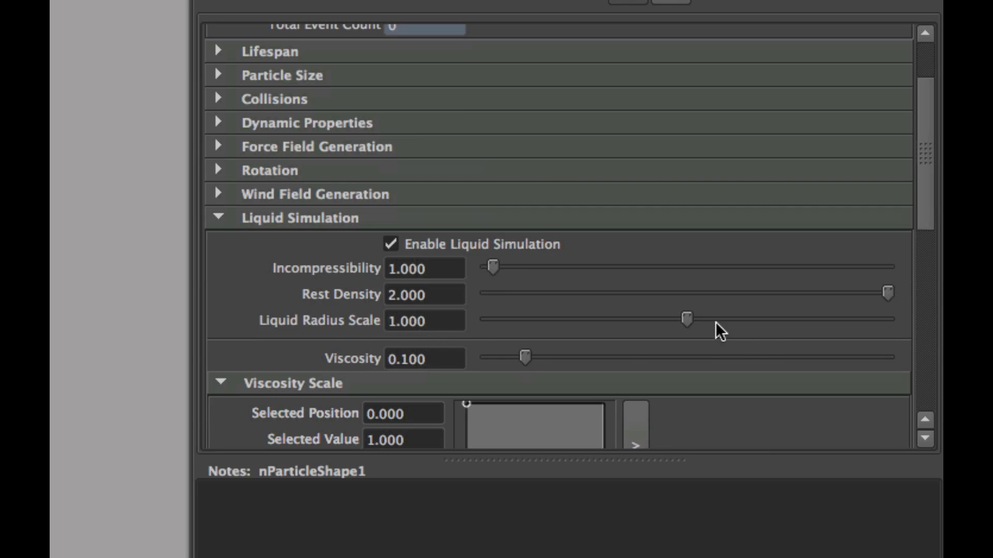
{"action": "left_click_drag", "start_coordinate": [689, 323], "coordinate": [919, 341]}
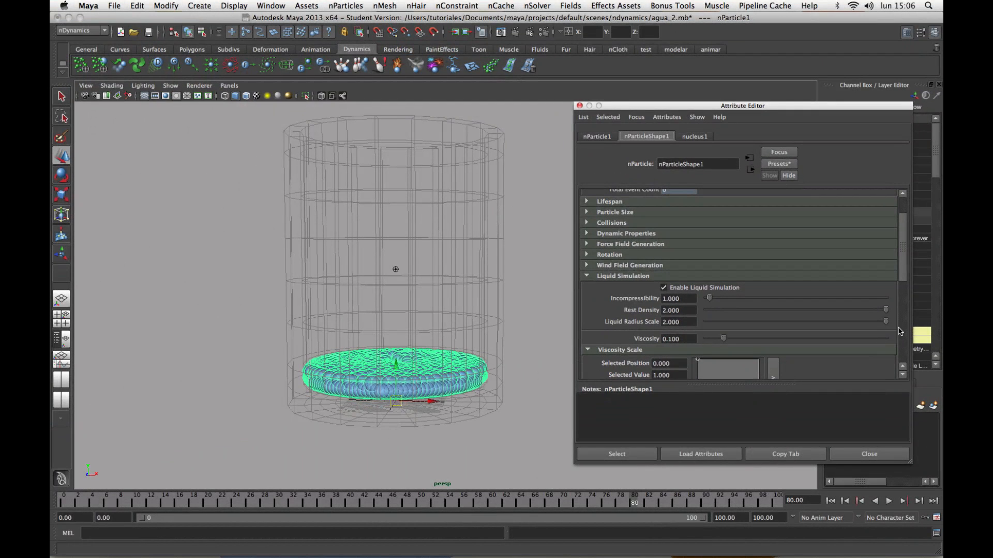
{"action": "left_click", "coordinate": [830, 501]}
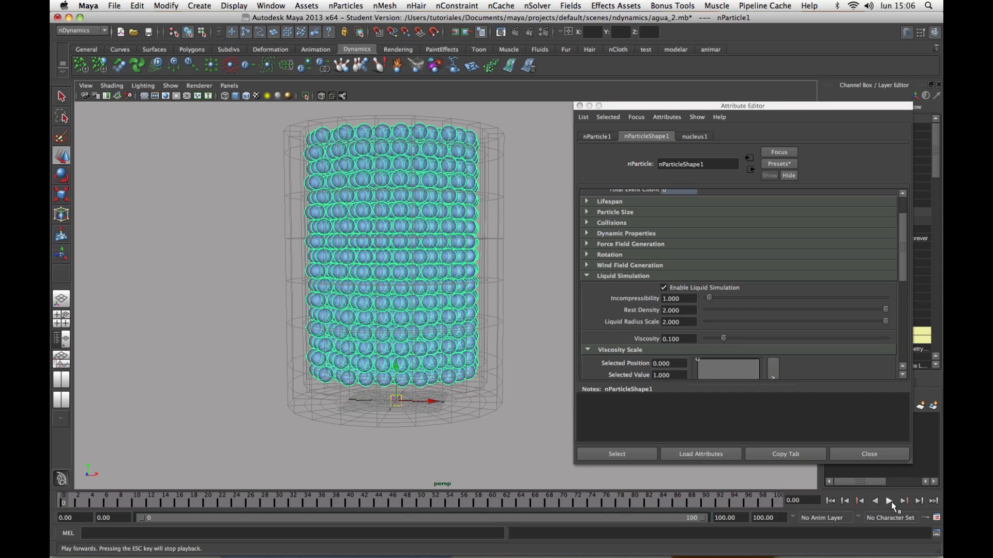
{"action": "left_click", "coordinate": [889, 502]}
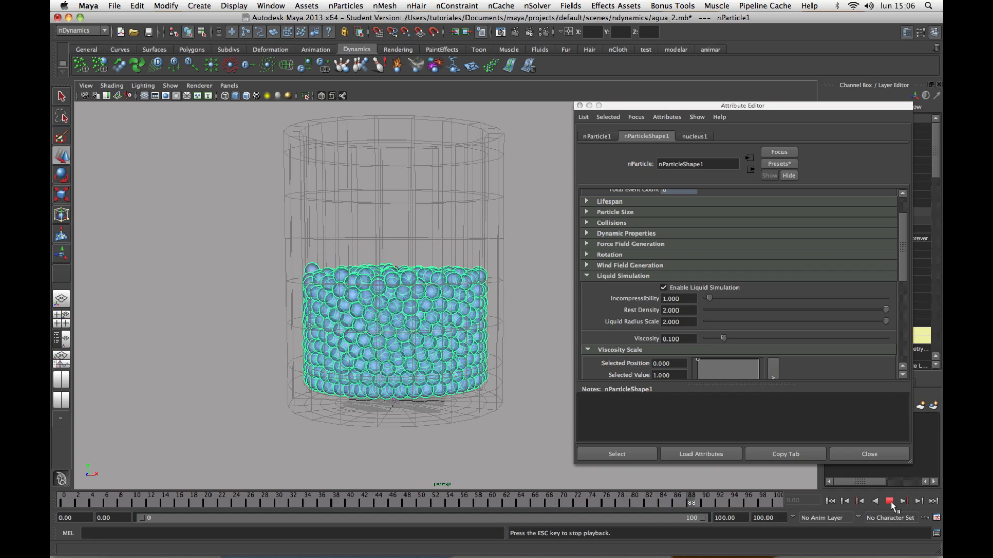
{"action": "left_click", "coordinate": [889, 501]}
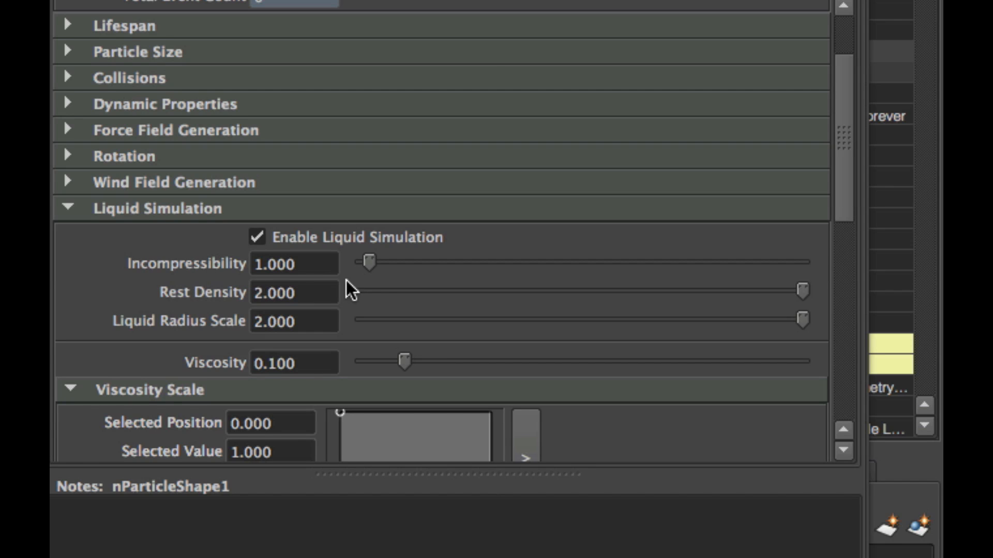
Try a liquid Incompressibility of 17.012 on the nParticles and play the simulation to check their behaviour.
{"action": "left_click_drag", "start_coordinate": [371, 265], "coordinate": [444, 265]}
{"action": "left_click_drag", "start_coordinate": [443, 262], "coordinate": [510, 263]}
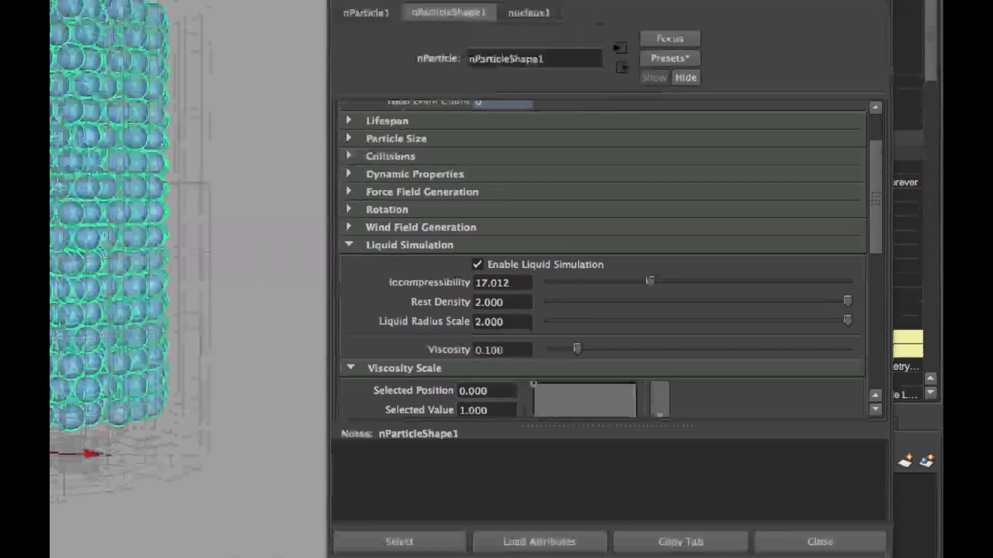
{"action": "left_click", "coordinate": [889, 501]}
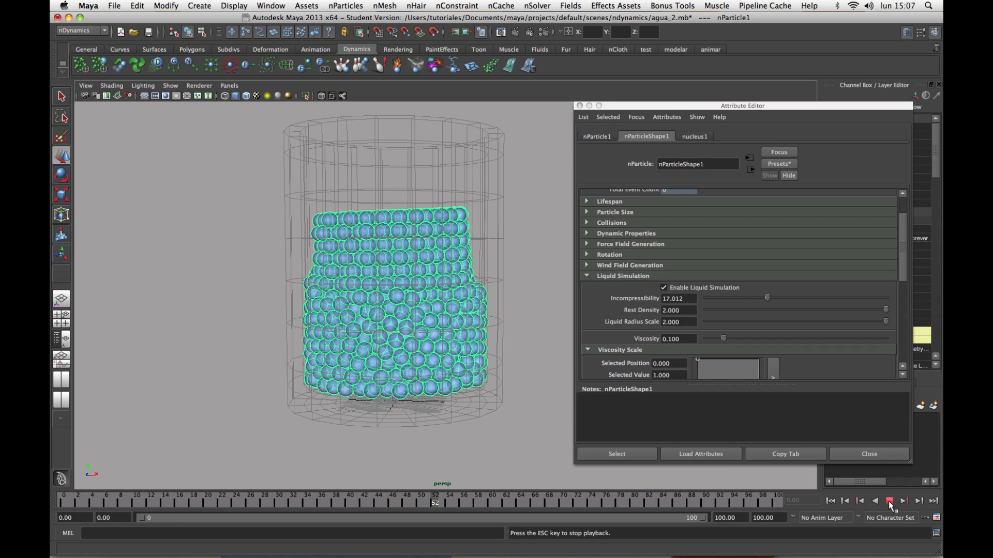
{"action": "left_click", "coordinate": [890, 502]}
Lower the nParticles' Incompressibility to 14.497 and replay the simulation from the start.
{"action": "left_click_drag", "start_coordinate": [767, 298], "coordinate": [765, 299]}
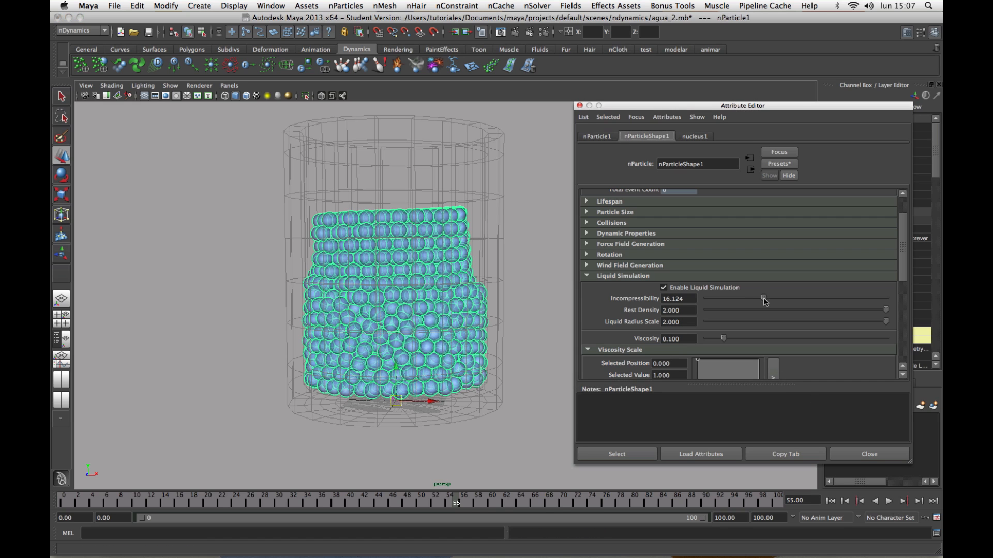
{"action": "left_click", "coordinate": [831, 502]}
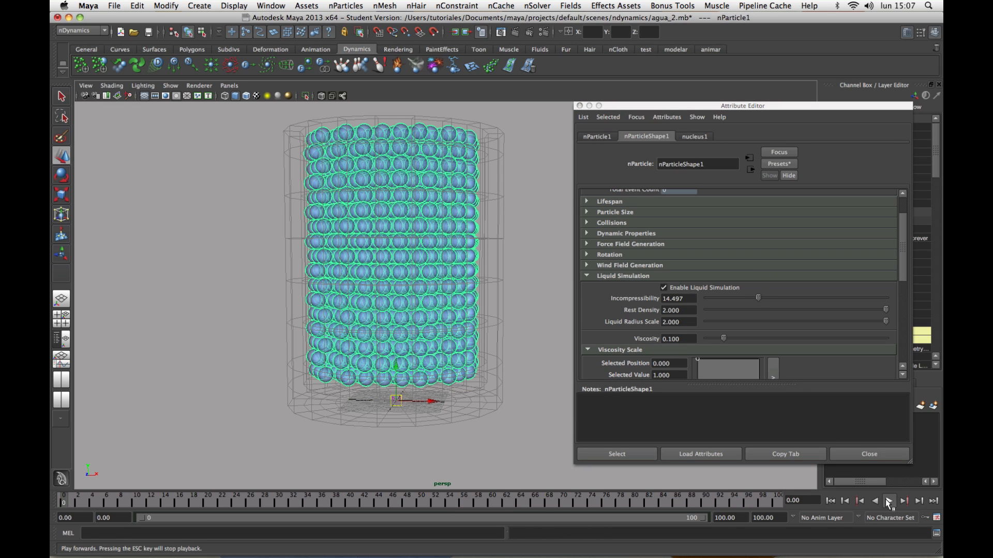
{"action": "left_click", "coordinate": [888, 502]}
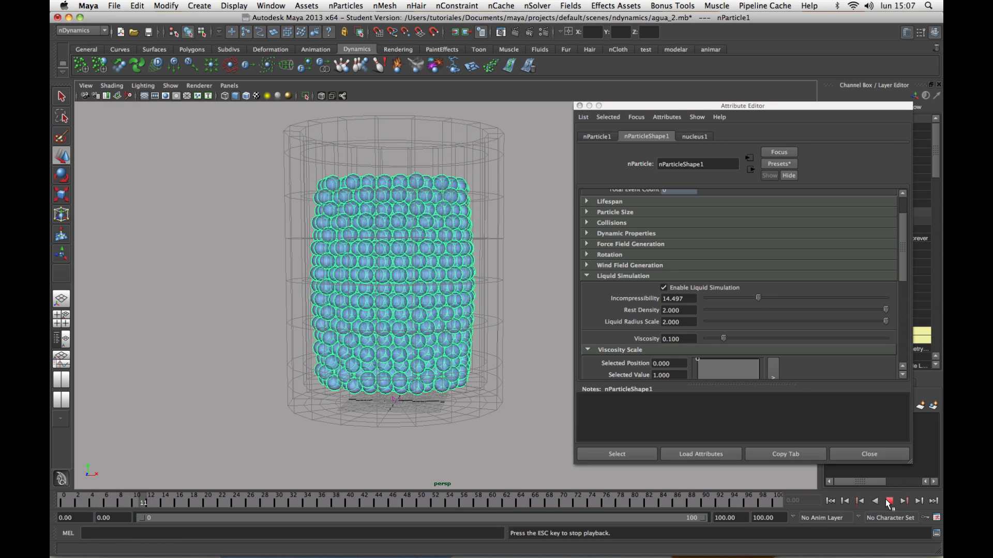